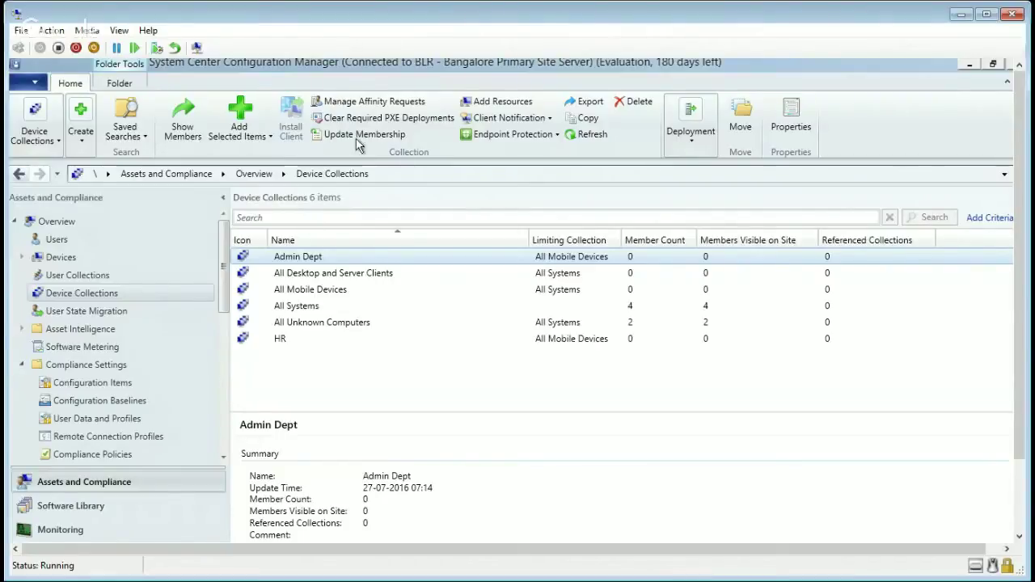
# - Show the remote session in full screen and review the existing device categories without changing them
pyautogui.click(60, 142)
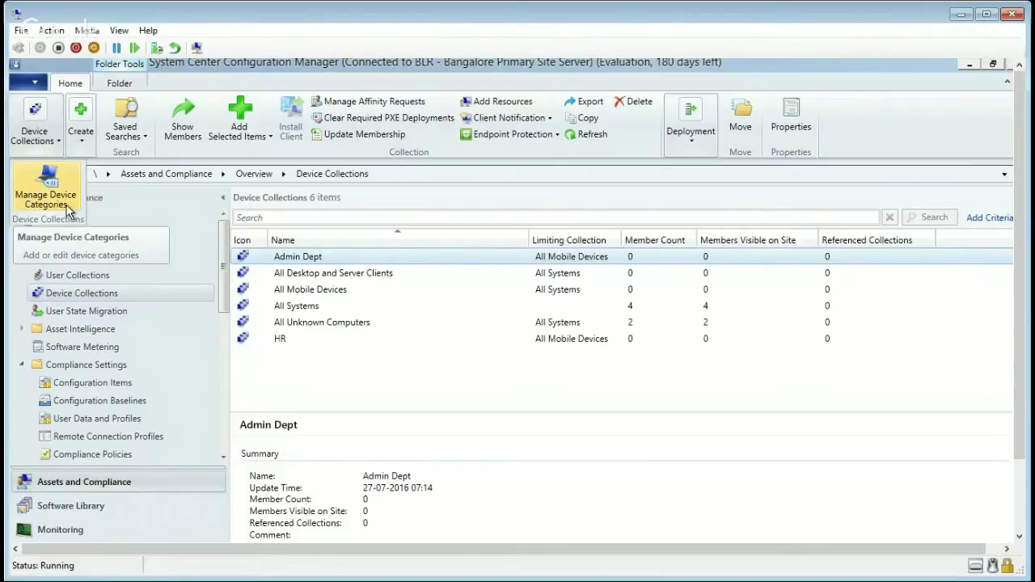
pyautogui.press('ctrl+alt+Break')
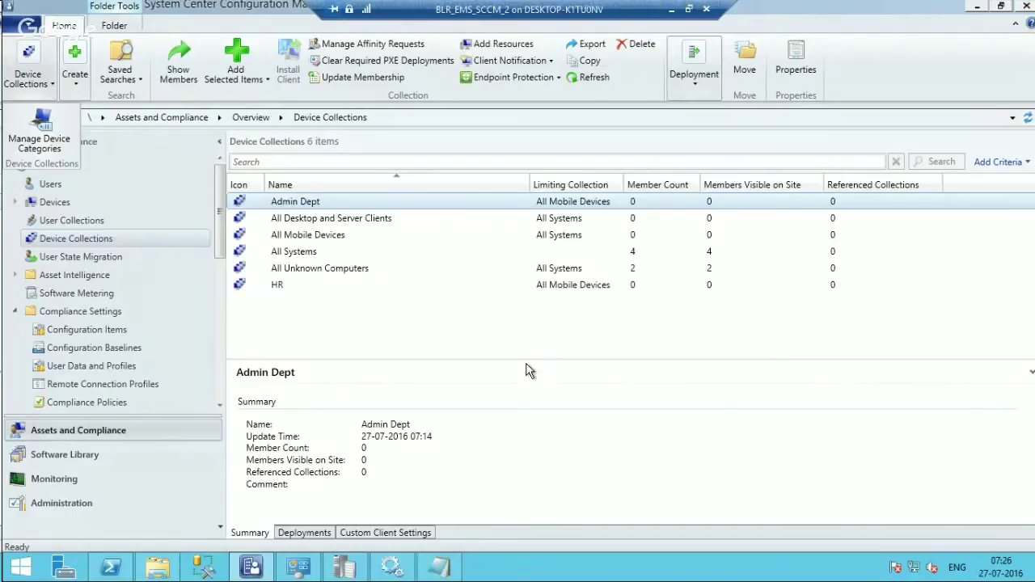
pyautogui.click(63, 140)
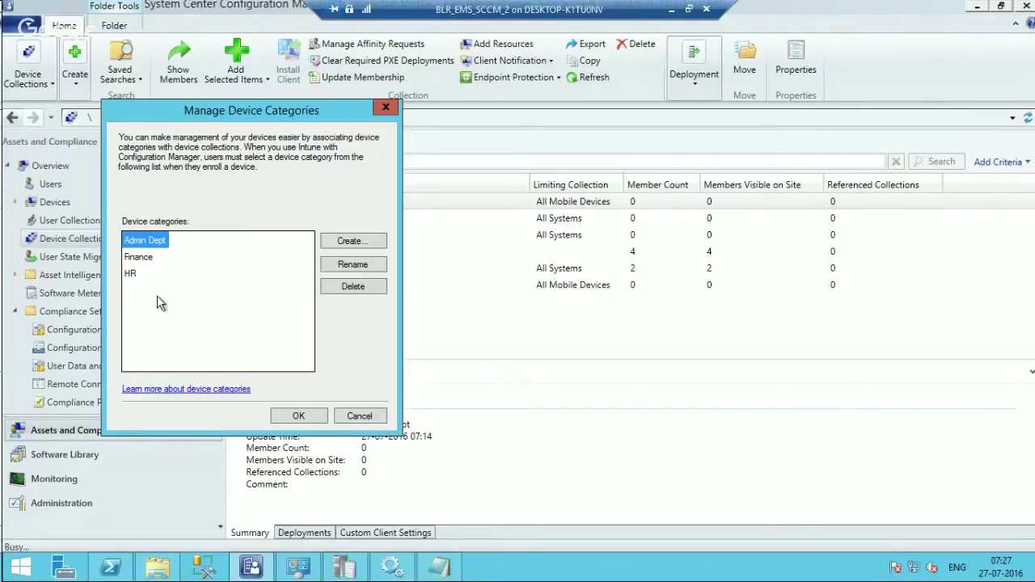
pyautogui.click(341, 418)
pyautogui.click(280, 288)
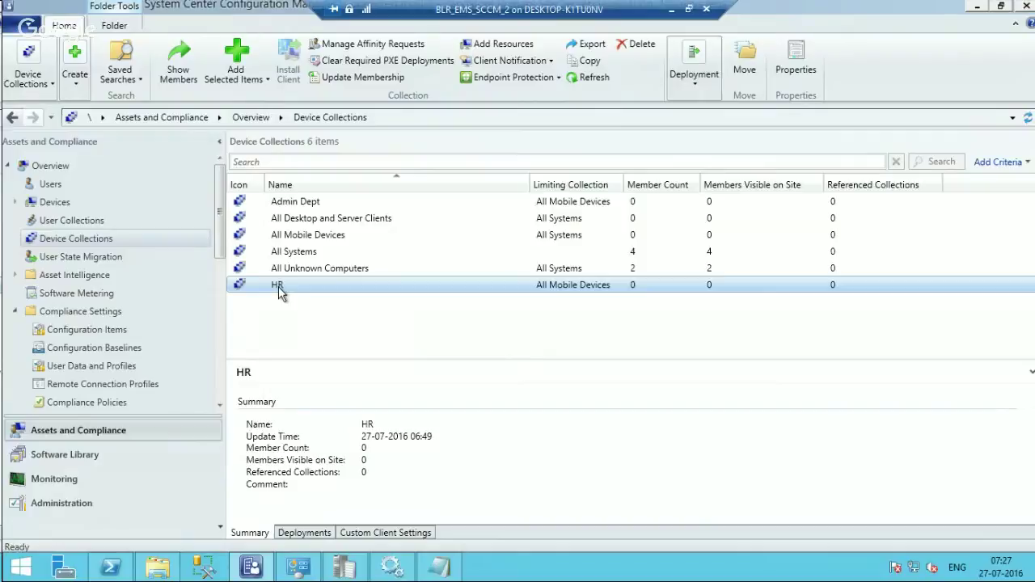
# - Create a device category named IT in the device categories list
pyautogui.click(35, 84)
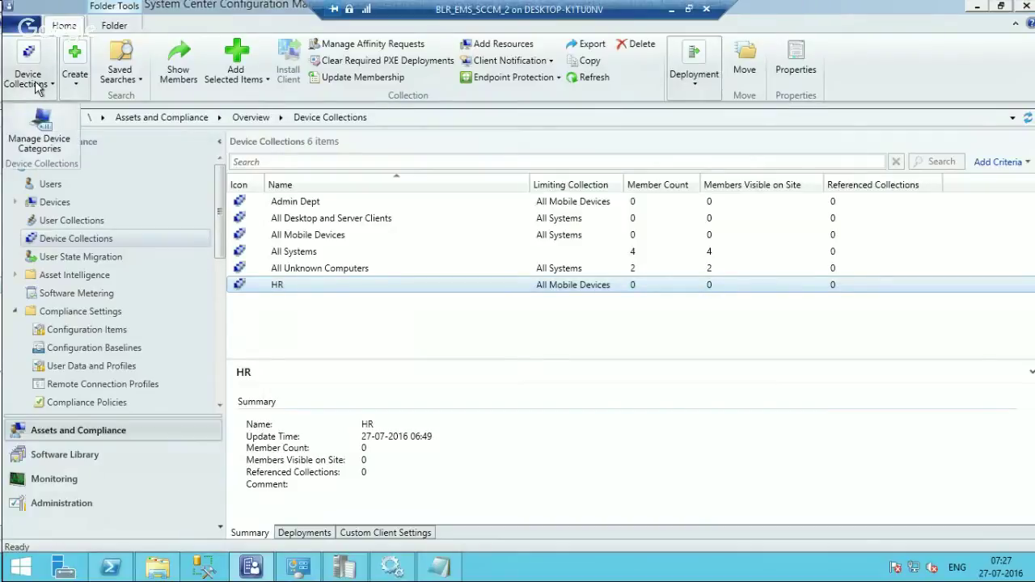
pyautogui.click(47, 137)
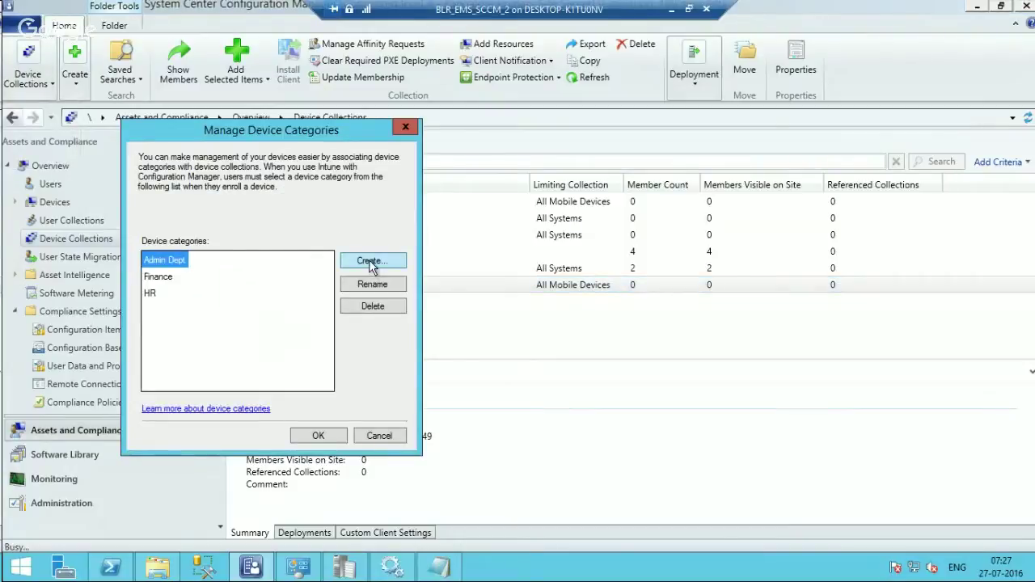
pyautogui.click(371, 263)
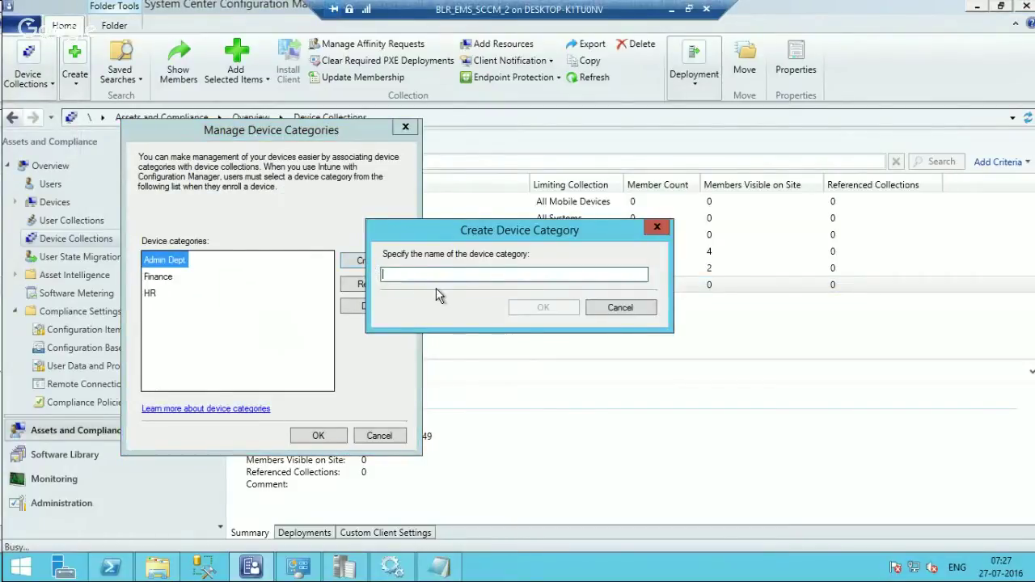
pyautogui.write('IT')
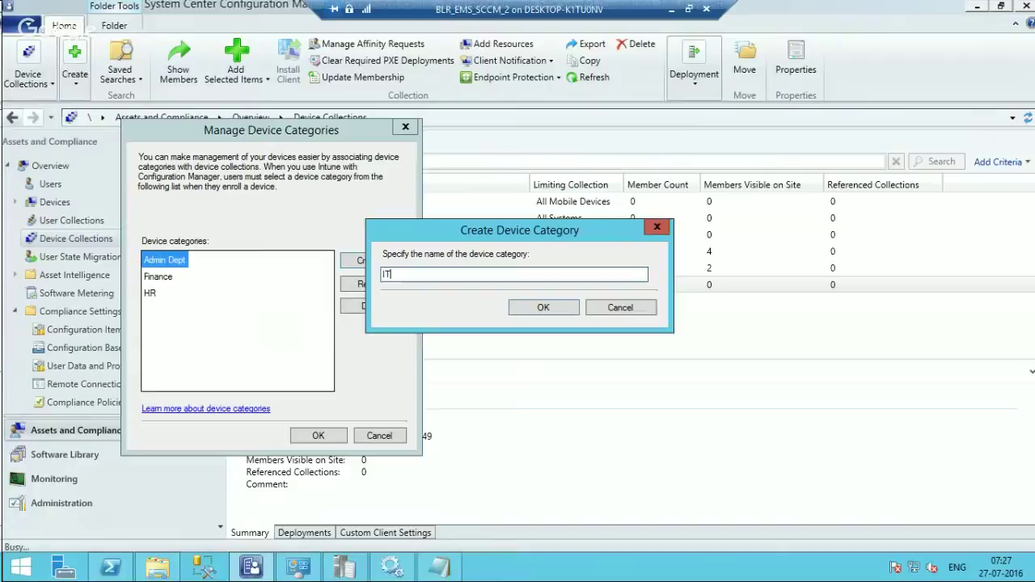
pyautogui.click(535, 309)
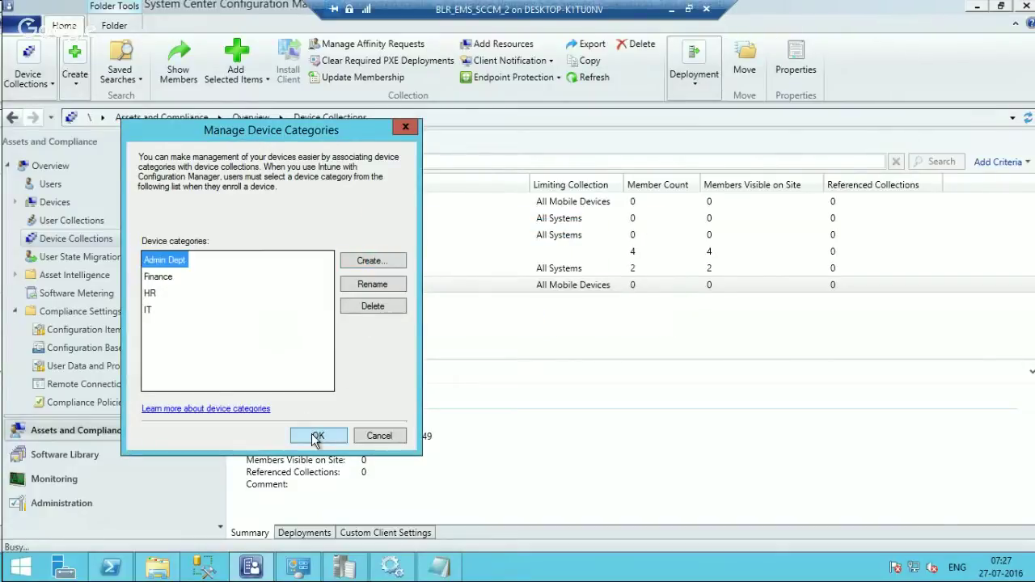
pyautogui.click(166, 276)
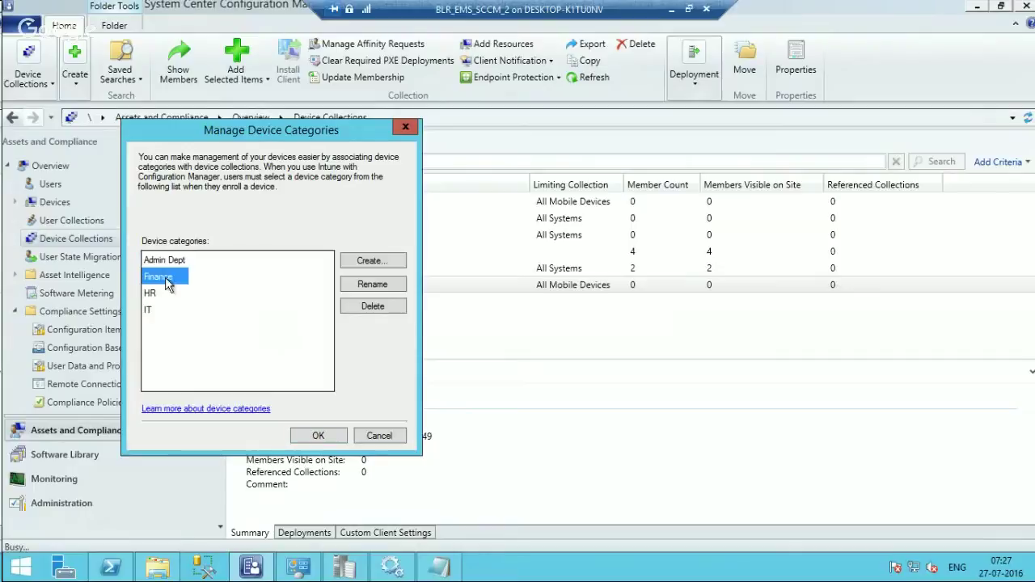
pyautogui.click(370, 287)
pyautogui.click(621, 307)
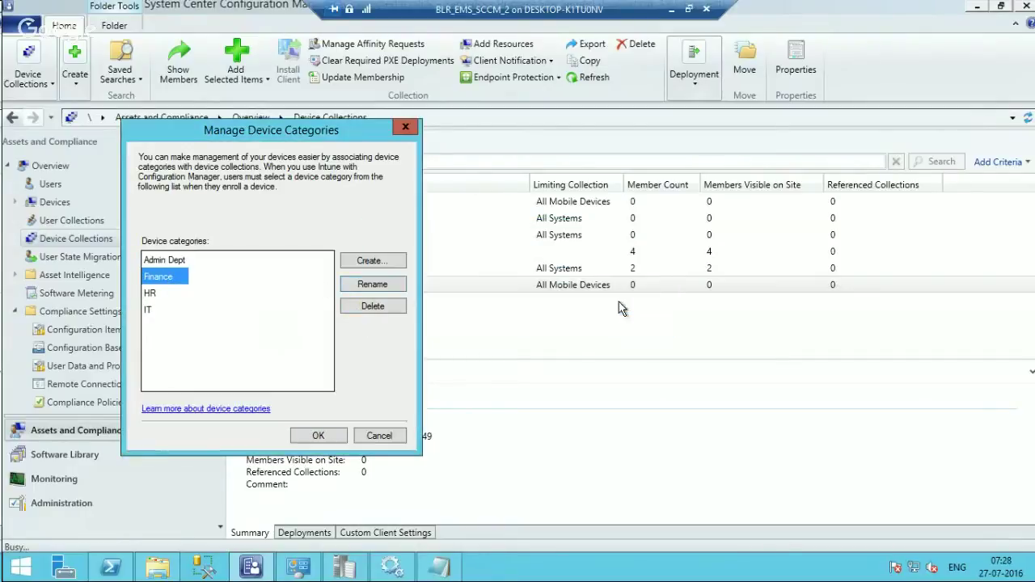
# - Save the device category changes and reopen the category list to check its entries
pyautogui.click(328, 438)
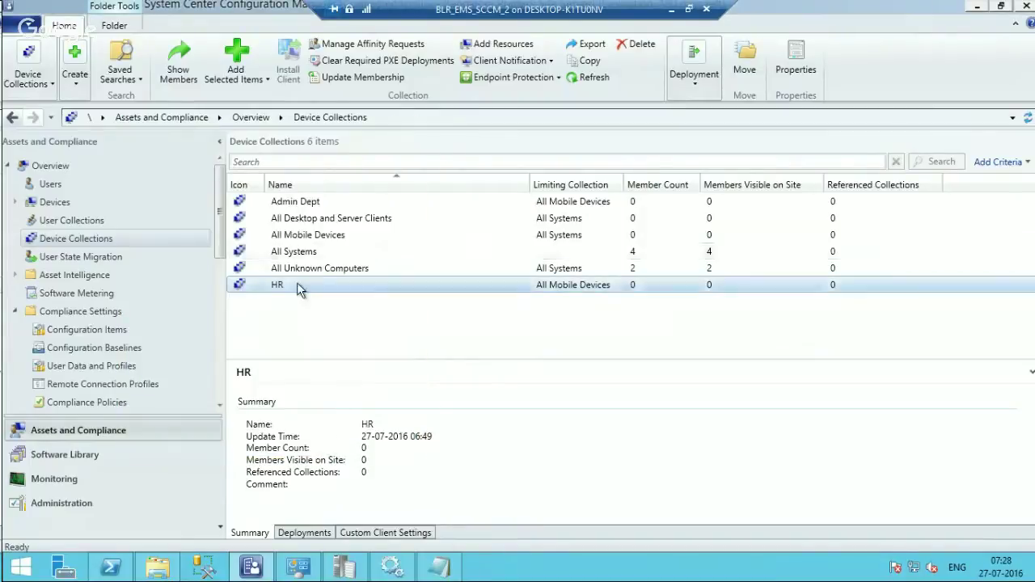
pyautogui.click(48, 90)
pyautogui.click(36, 133)
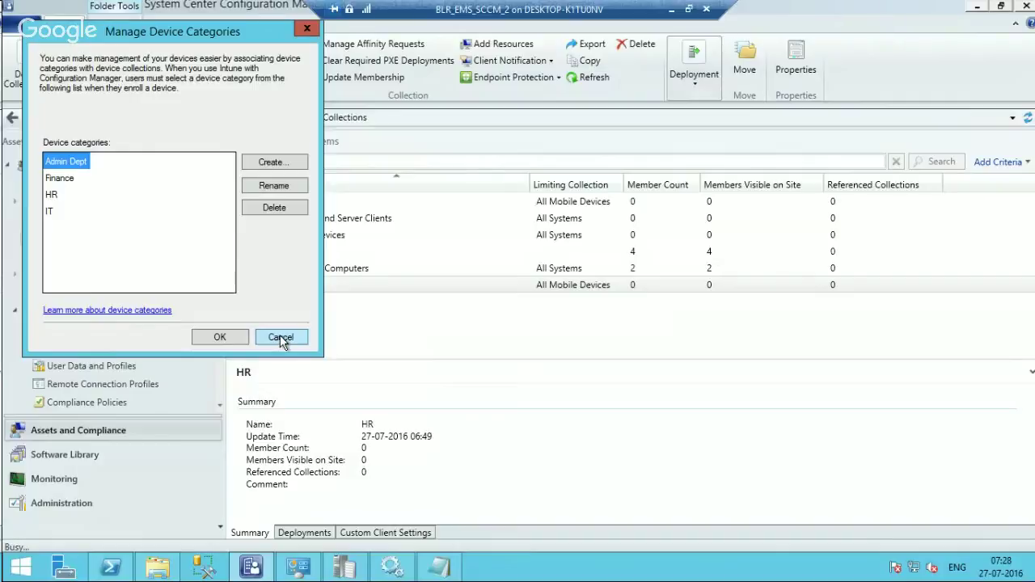
pyautogui.click(279, 336)
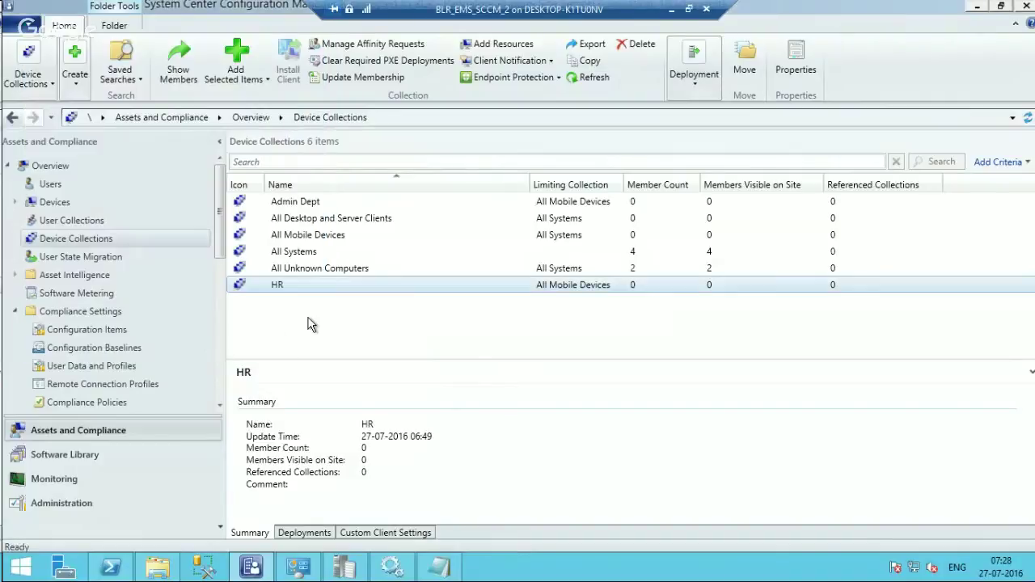
# - Start a new device collection named IT with All Mobile Devices as its limiting collection
pyautogui.rightClick(308, 323)
pyautogui.click(358, 332)
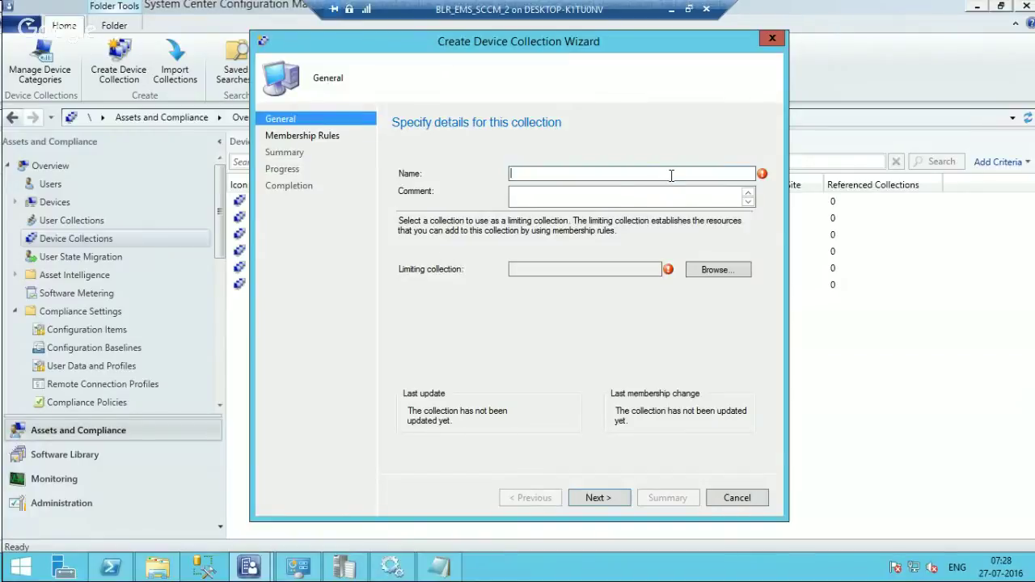
pyautogui.write('IT')
pyautogui.click(712, 271)
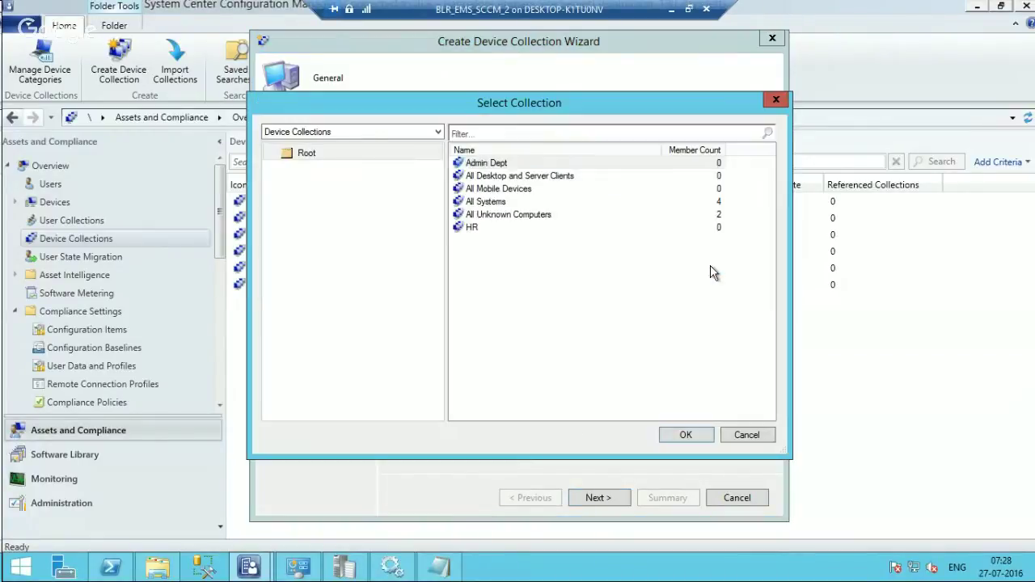
pyautogui.click(499, 190)
pyautogui.click(676, 432)
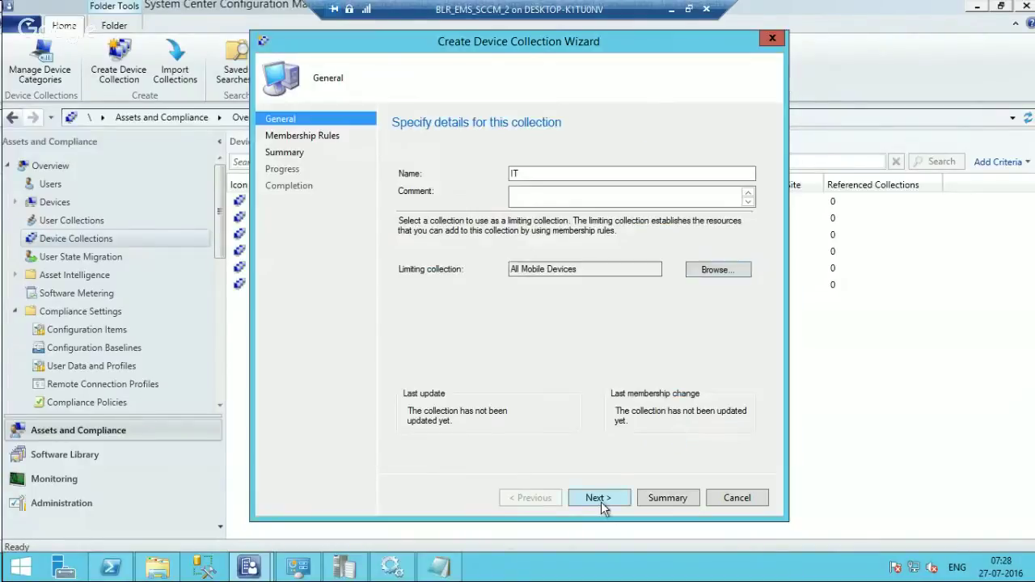
# - Complete the creation of the IT device collection without defining any membership rules
pyautogui.click(600, 500)
pyautogui.click(598, 498)
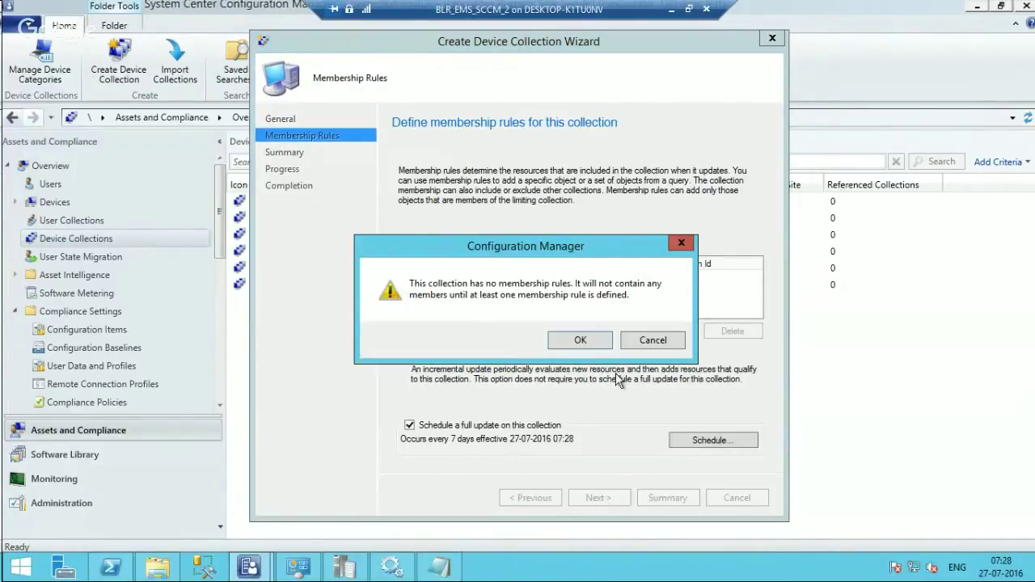
pyautogui.click(584, 342)
pyautogui.click(607, 497)
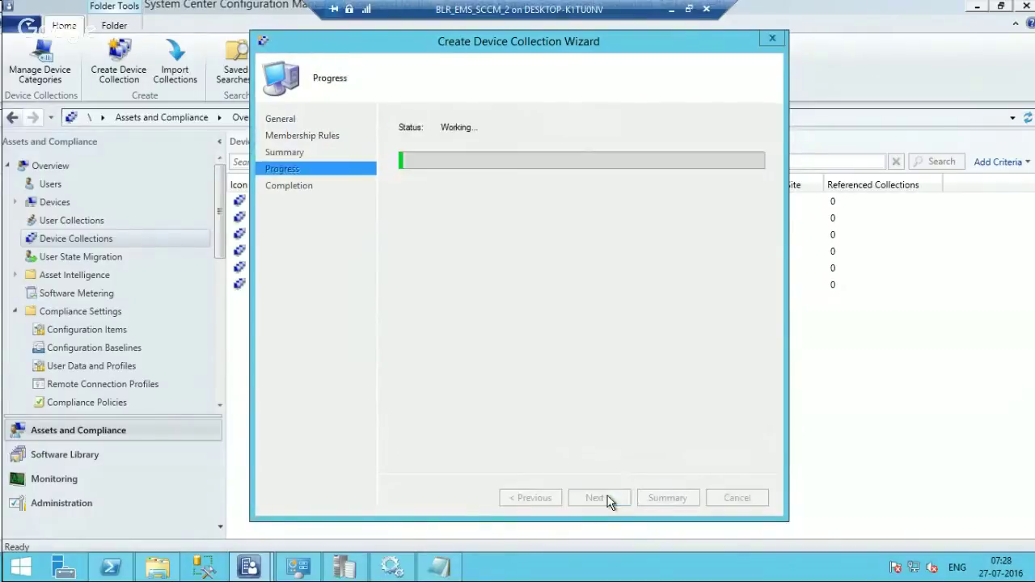
pyautogui.click(722, 497)
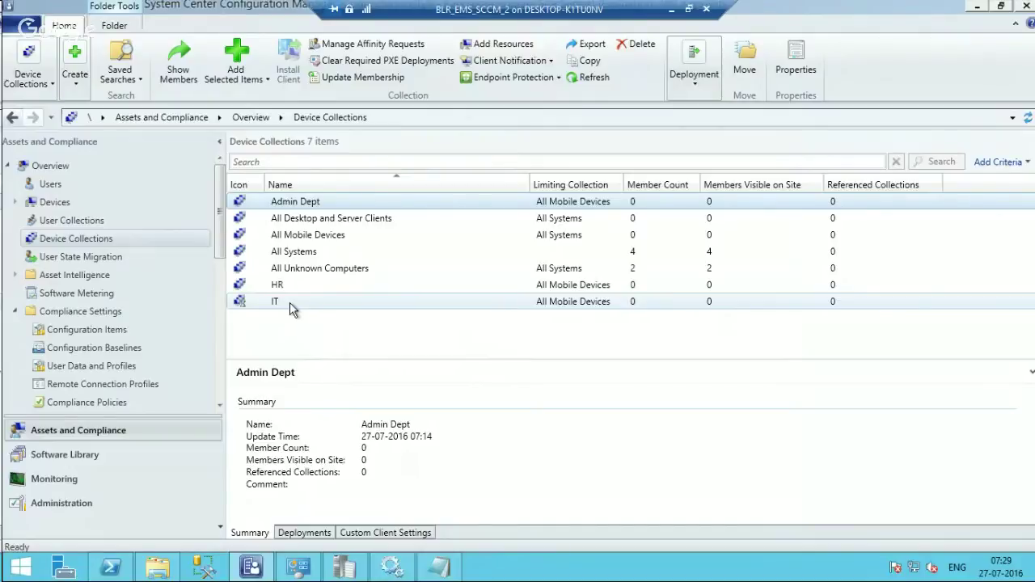
# - Add a device category rule for the IT category to the IT collection's membership rules and save its properties
pyautogui.rightClick(285, 308)
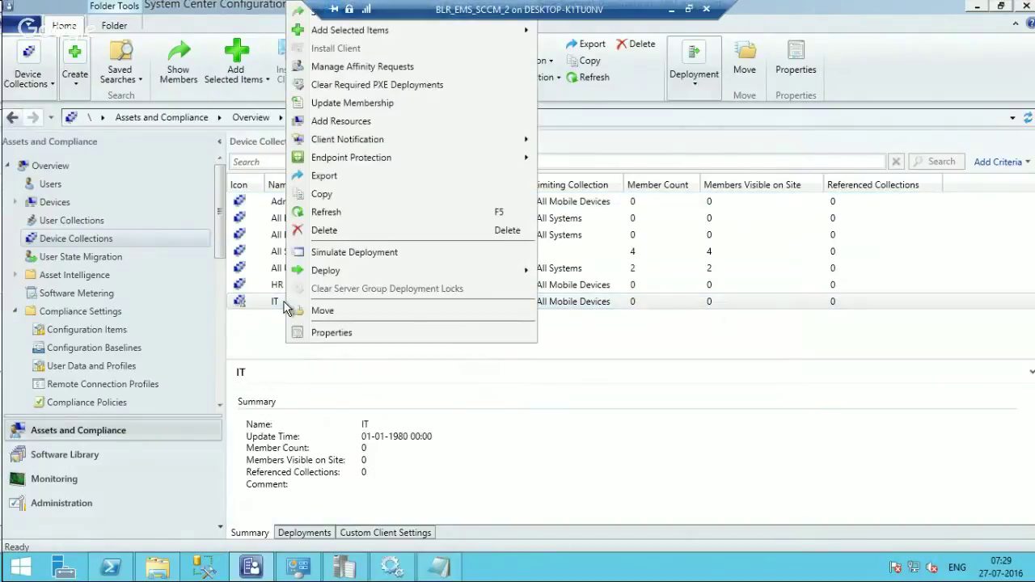
pyautogui.click(322, 334)
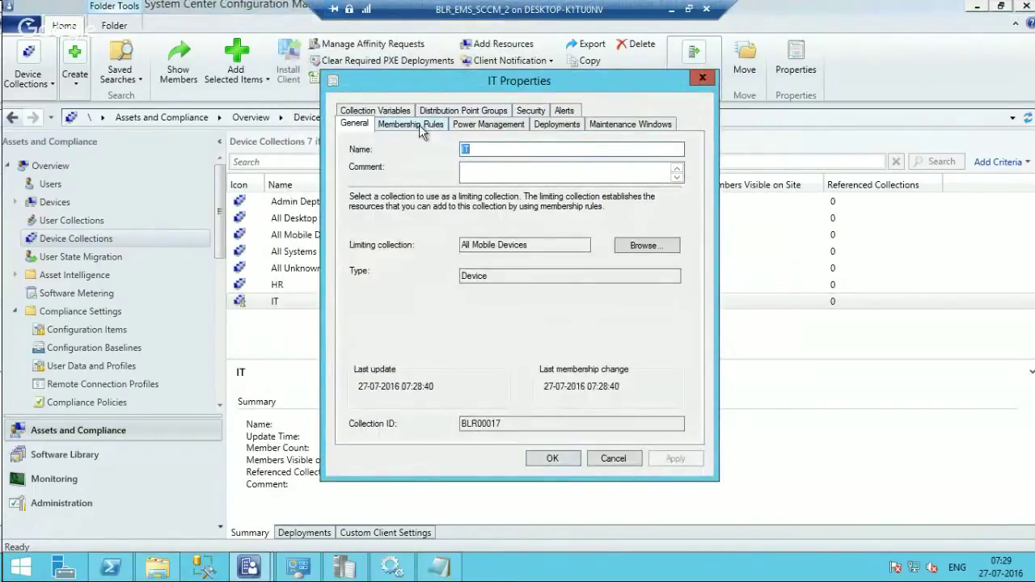
pyautogui.click(421, 126)
pyautogui.click(516, 308)
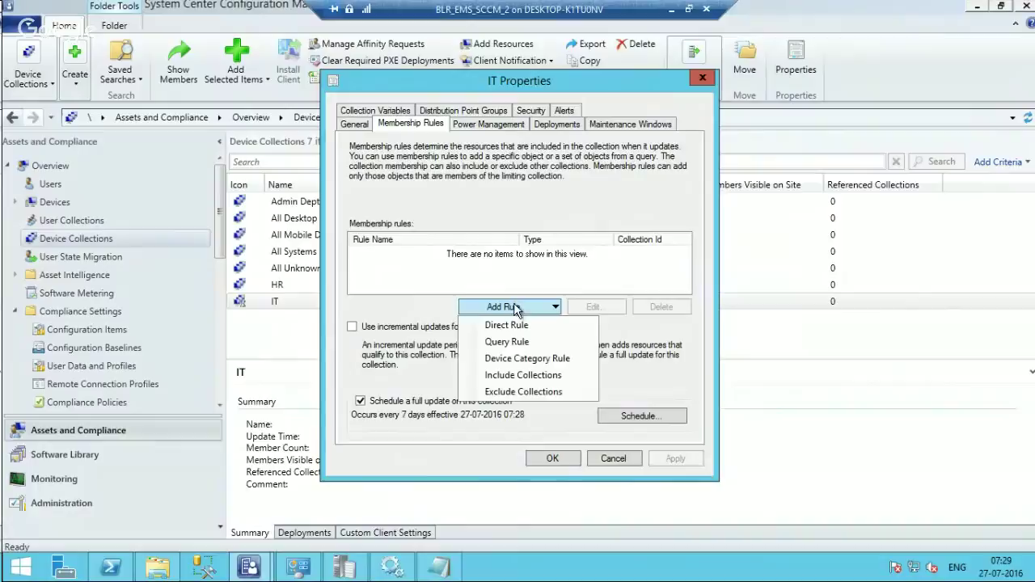
pyautogui.click(521, 364)
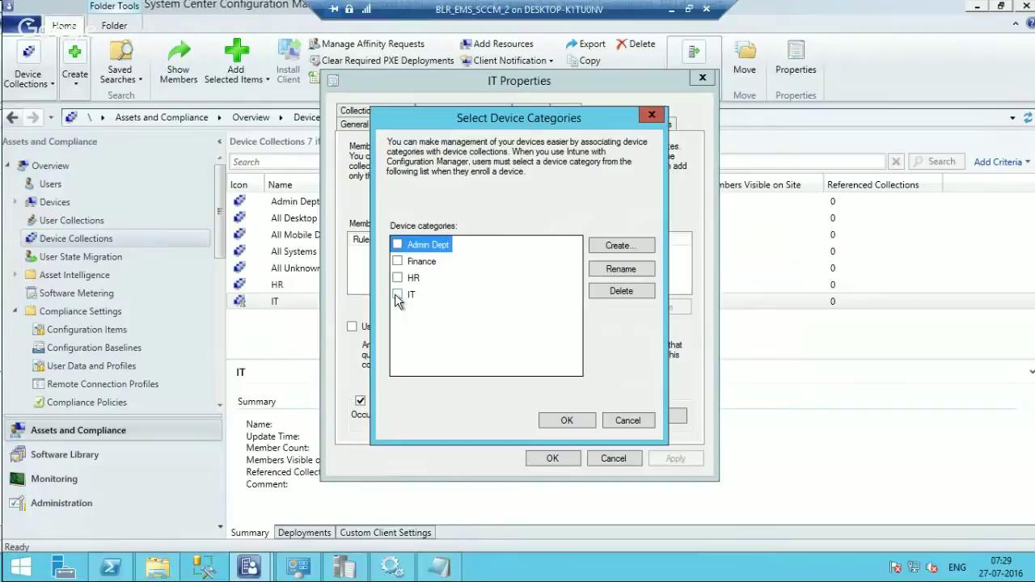
pyautogui.click(397, 295)
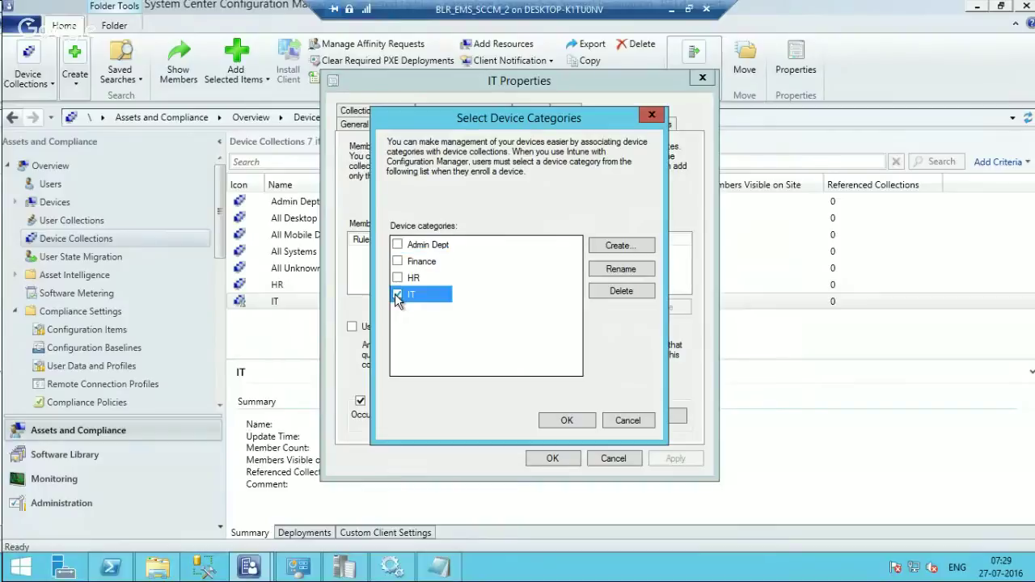
pyautogui.click(568, 421)
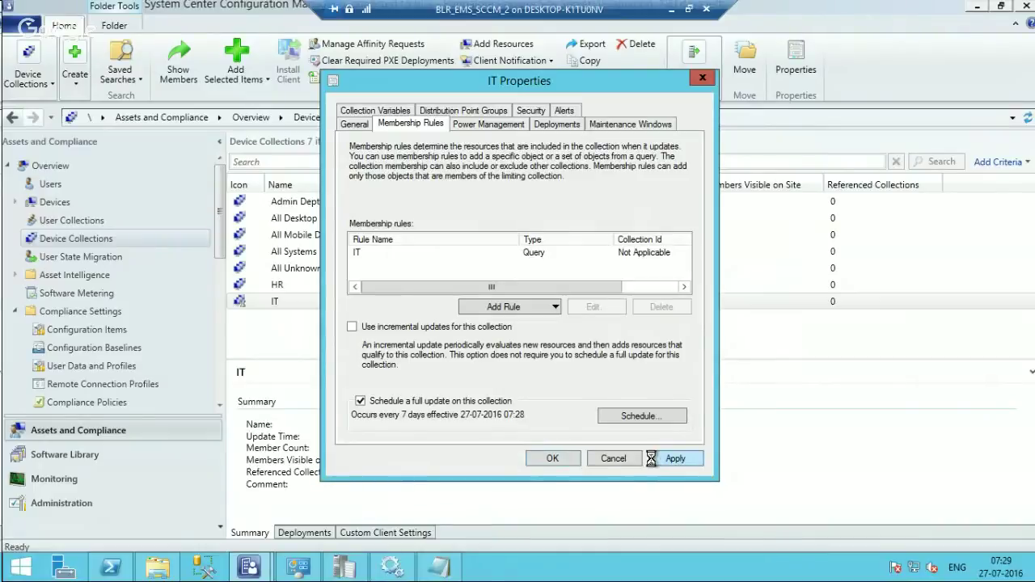
pyautogui.click(551, 459)
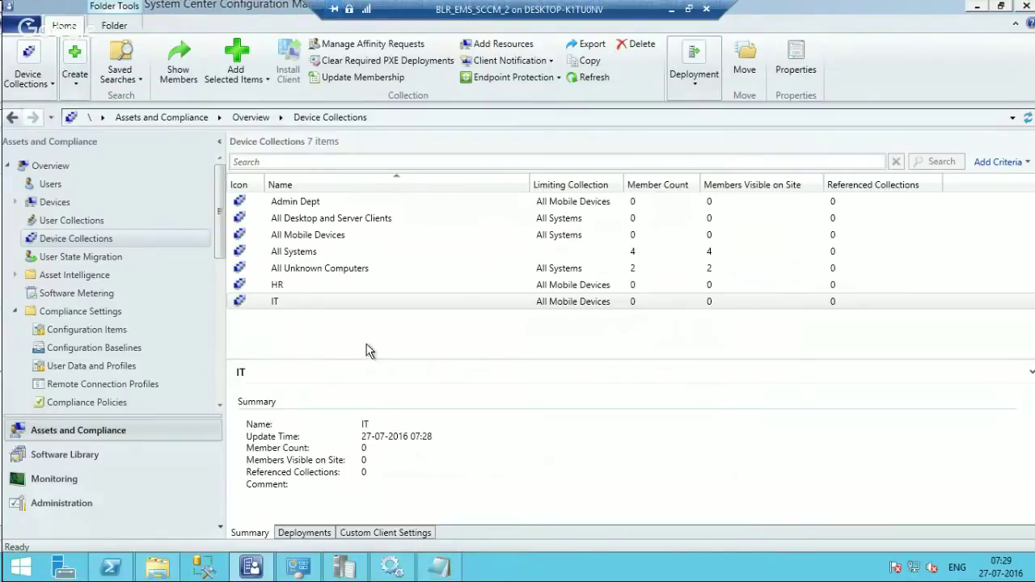
pyautogui.click(283, 306)
# - Examine the category choices offered for the BLRITPROCM device and leave its category assignment unchanged
pyautogui.click(59, 205)
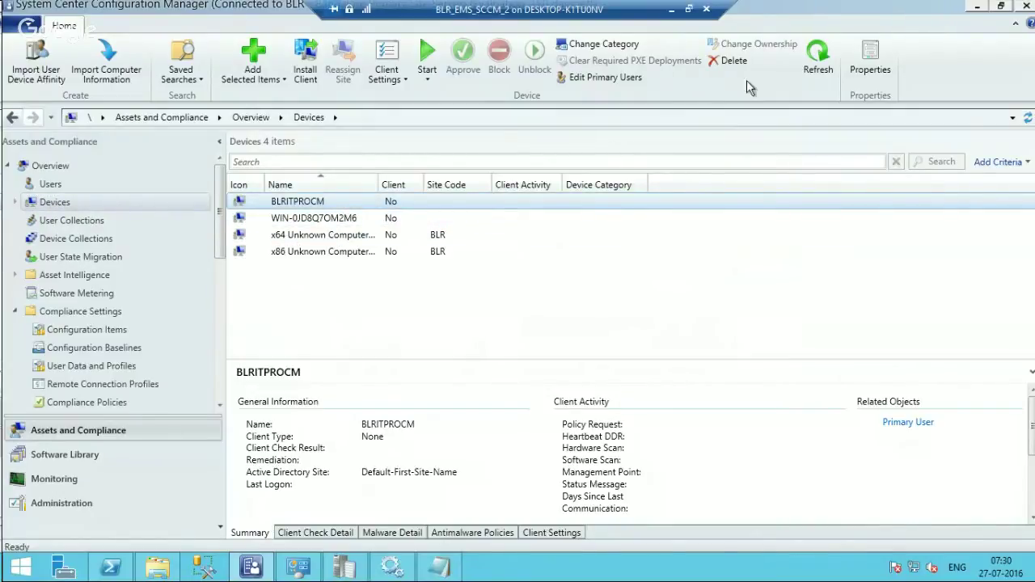
pyautogui.click(630, 50)
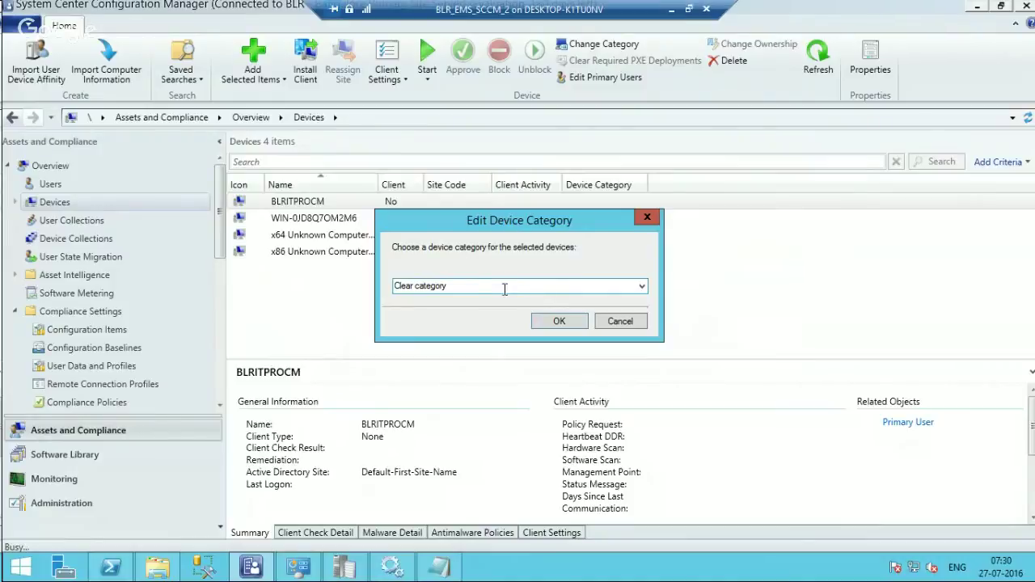
pyautogui.click(477, 287)
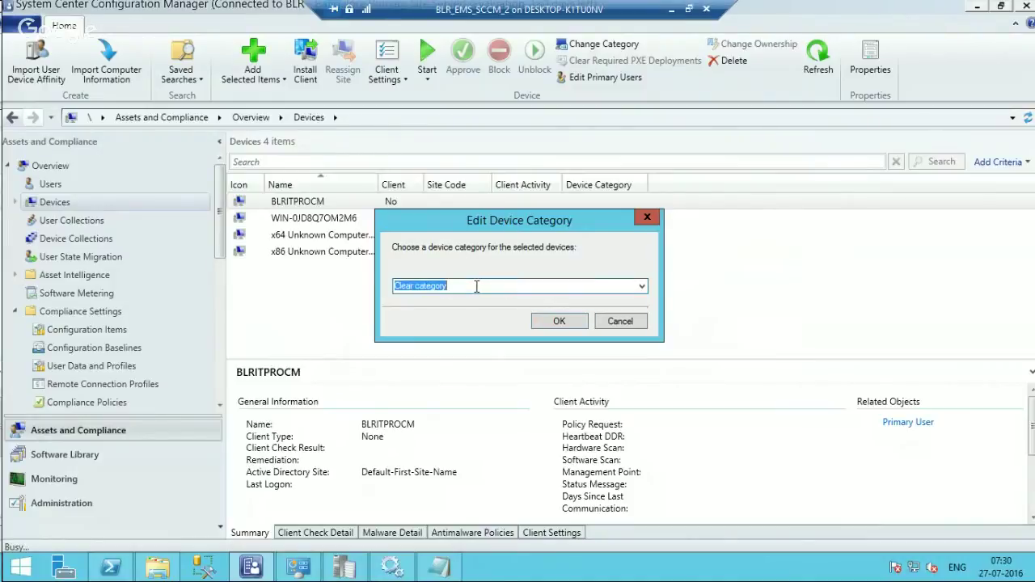
pyautogui.click(643, 287)
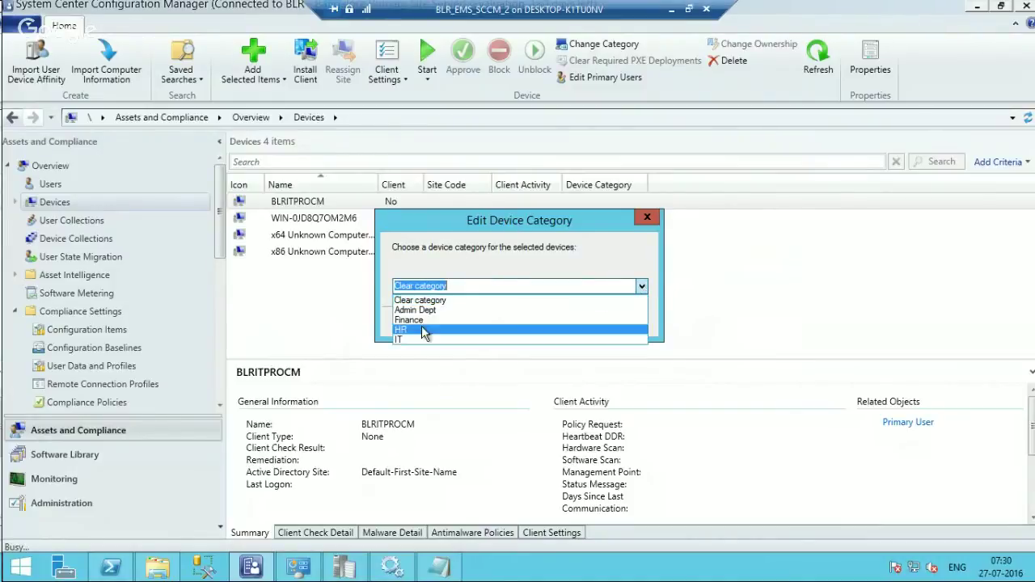
pyautogui.click(572, 249)
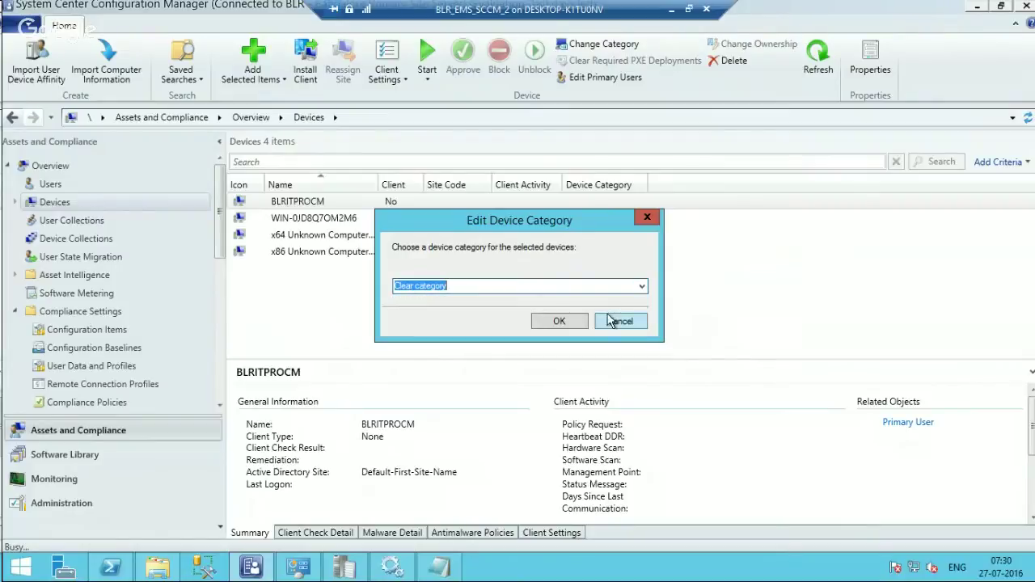
pyautogui.click(613, 321)
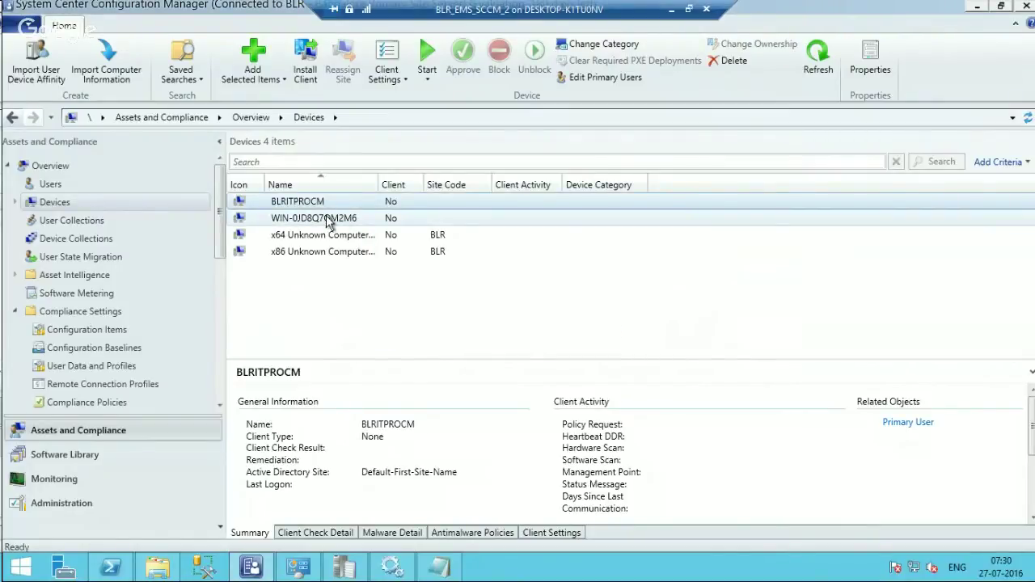
# - Check whether Change Category is available for BLRITPROCM and WIN-0JD8Q7OM2M6 selected together, and for WIN-0JD8Q7OM2M6 alone
pyautogui.keyDown('ctrl'); pyautogui.click(328, 219); pyautogui.keyUp('ctrl')
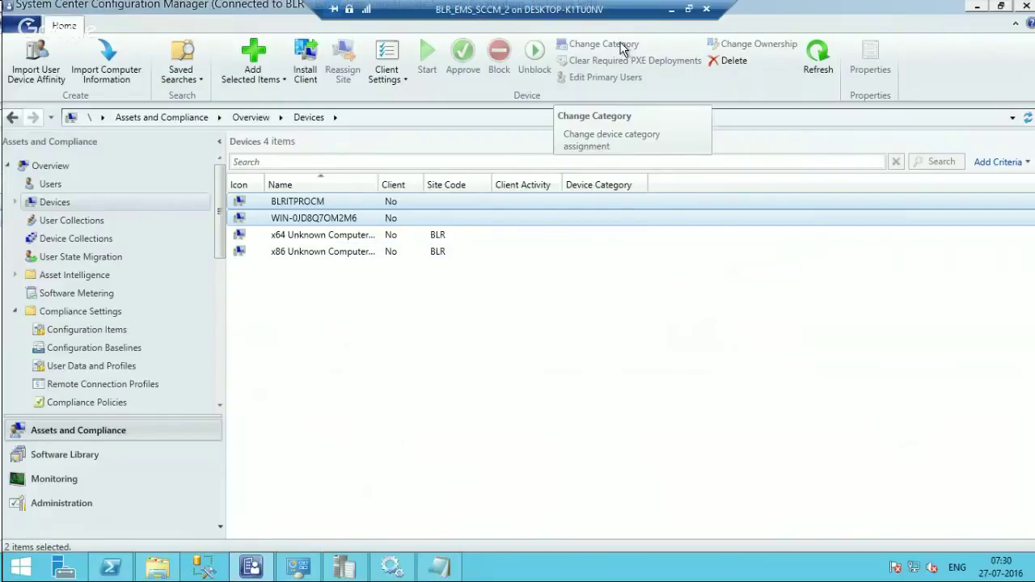
pyautogui.click(585, 297)
pyautogui.click(338, 219)
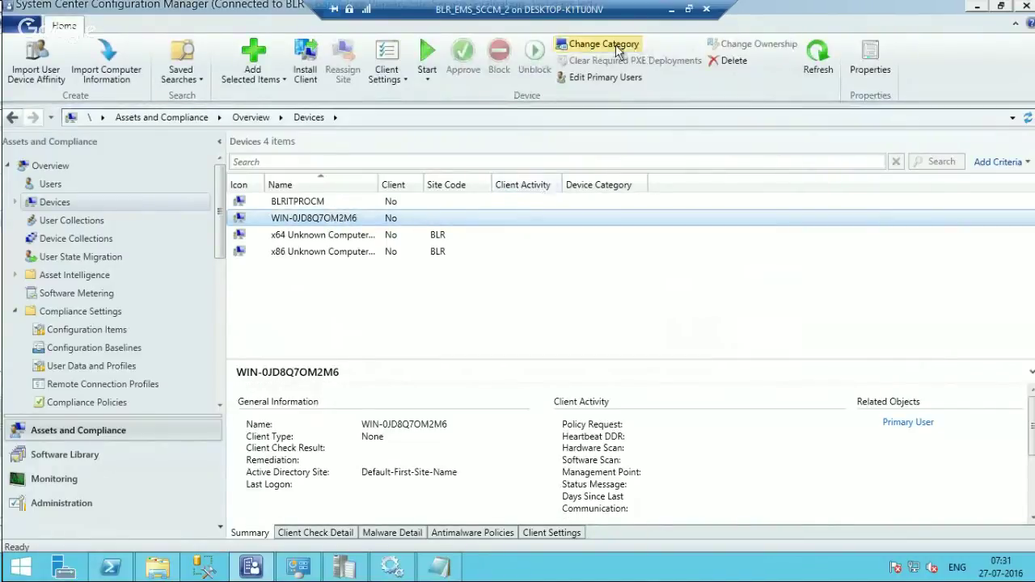
# - Hide the Device Category column in the devices list and show it again
pyautogui.rightClick(683, 186)
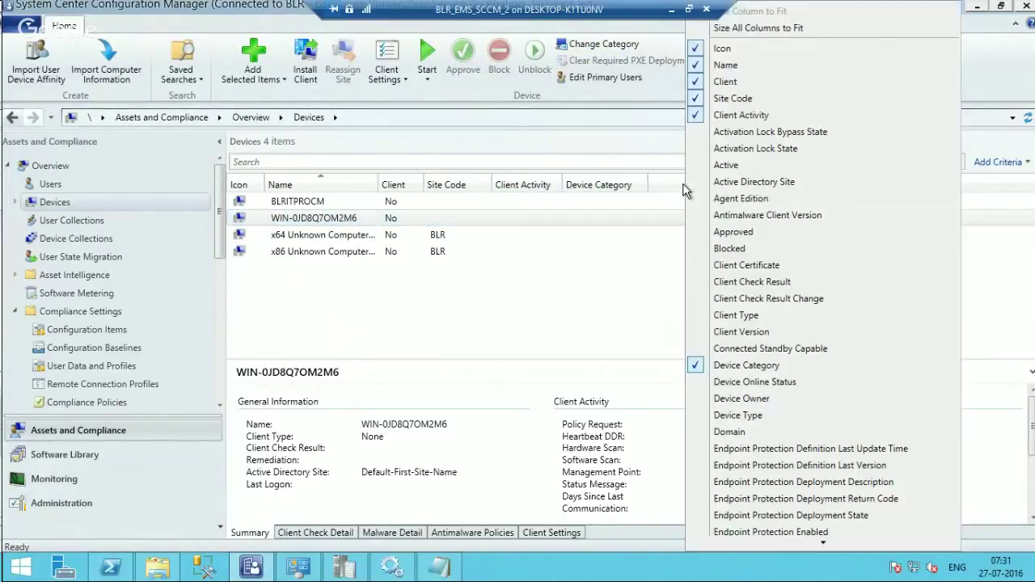
pyautogui.click(750, 364)
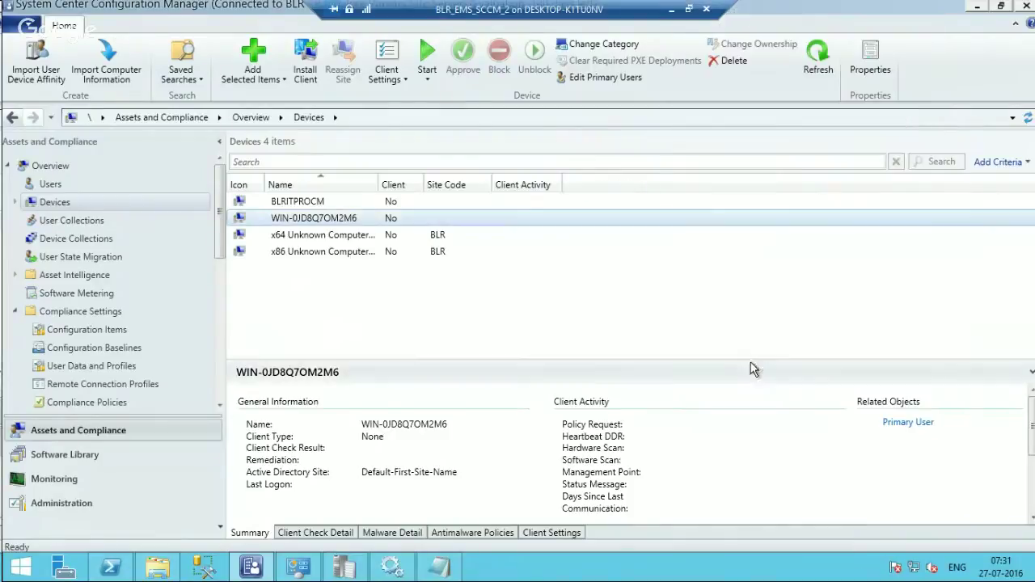
pyautogui.rightClick(624, 185)
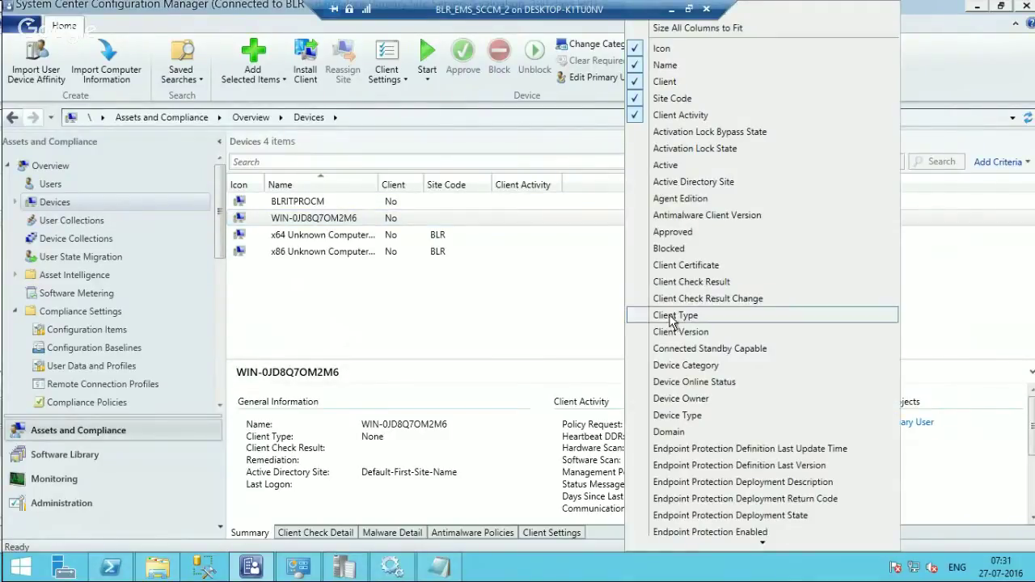
pyautogui.click(685, 365)
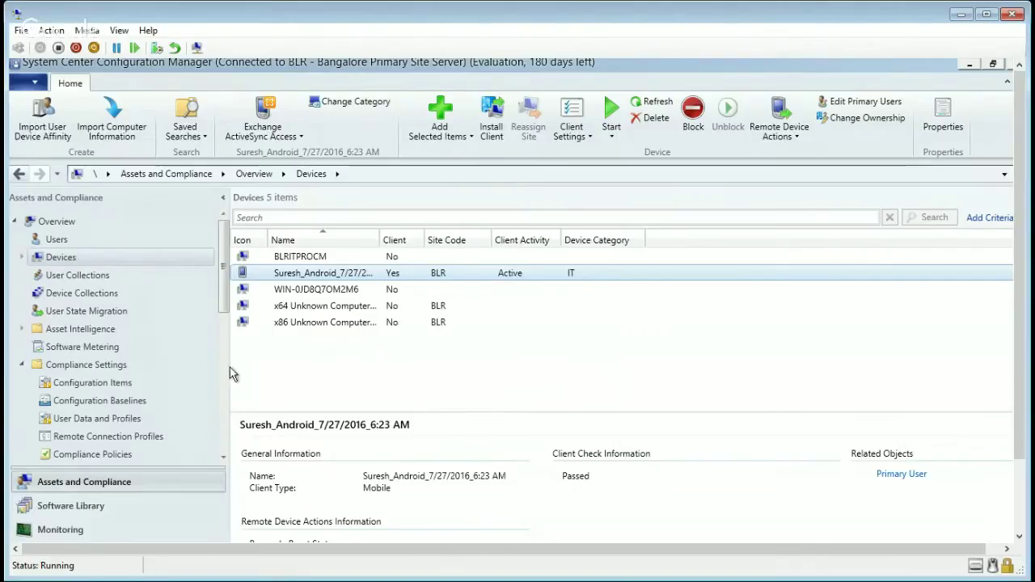
# - Go to the device collections, refresh the IT collection and check its member count
pyautogui.click(89, 296)
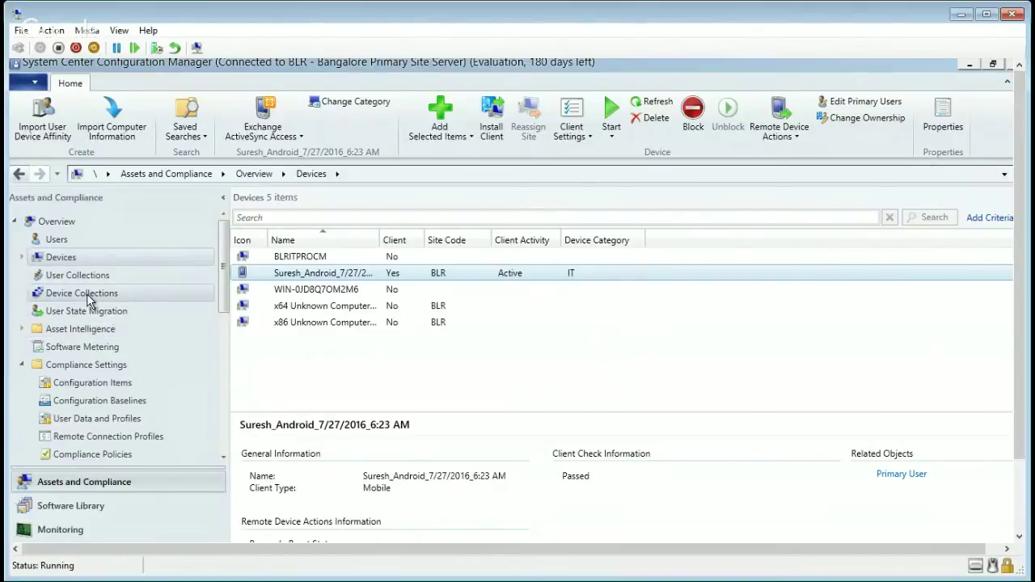
pyautogui.click(285, 360)
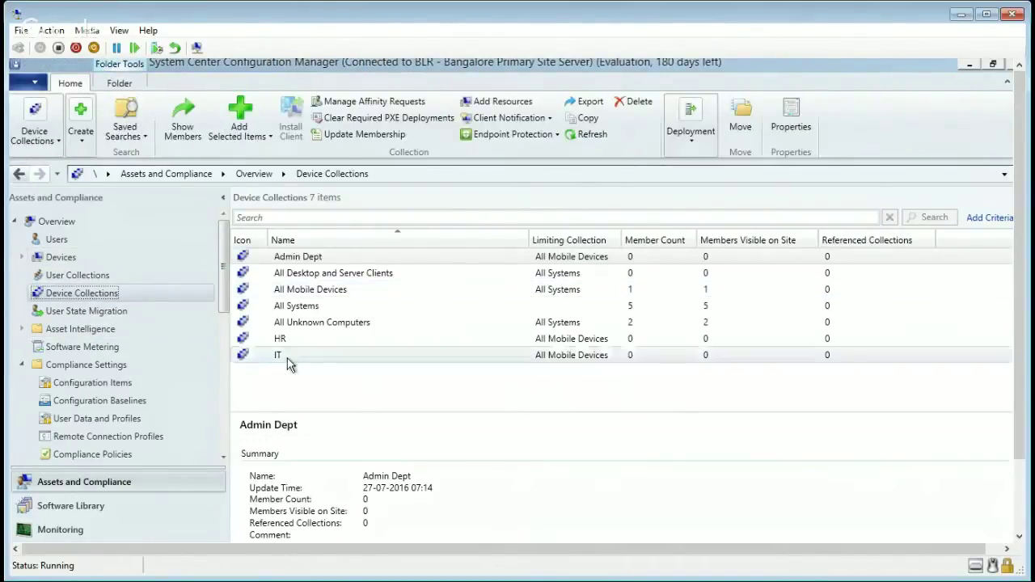
pyautogui.rightClick(282, 362)
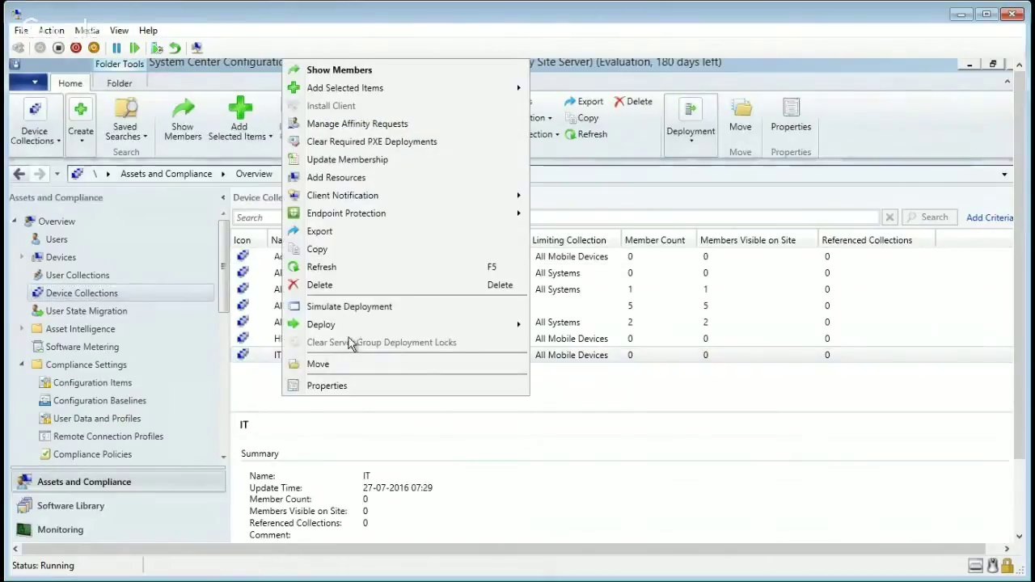
pyautogui.click(348, 272)
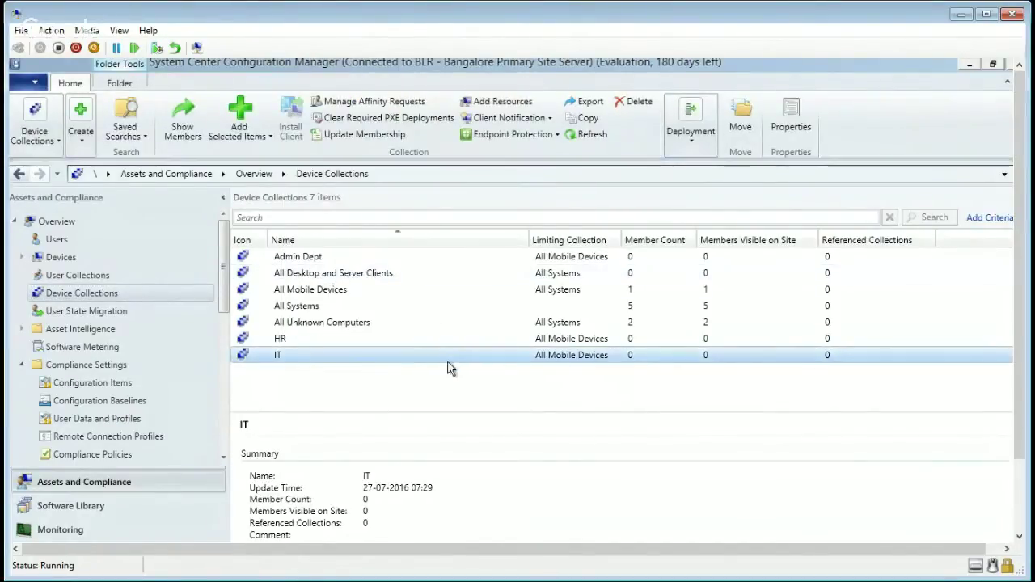
pyautogui.click(111, 301)
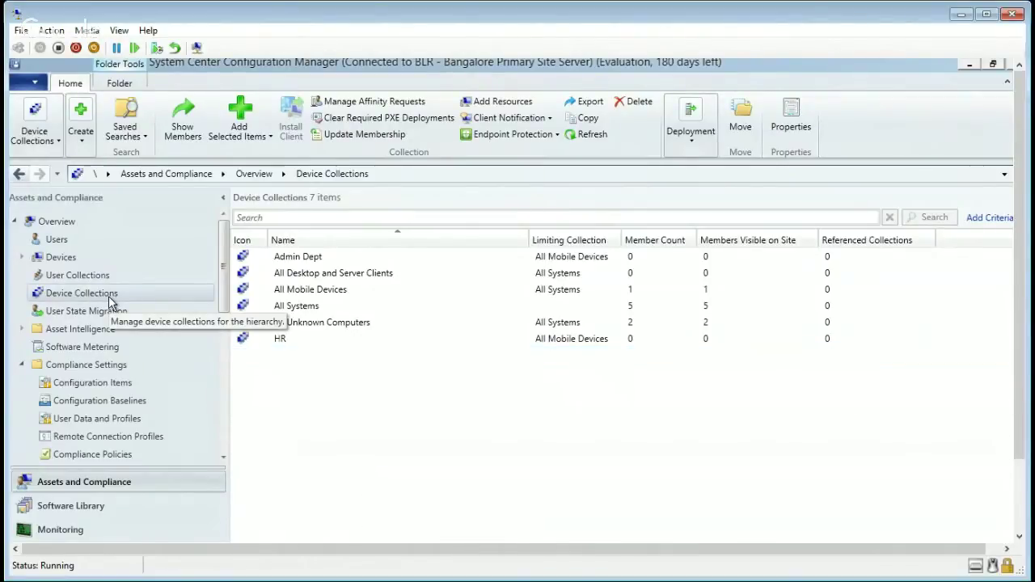
# - Update the membership of the IT device collection, accepting the rule re-evaluation, and refresh the collection
pyautogui.rightClick(283, 356)
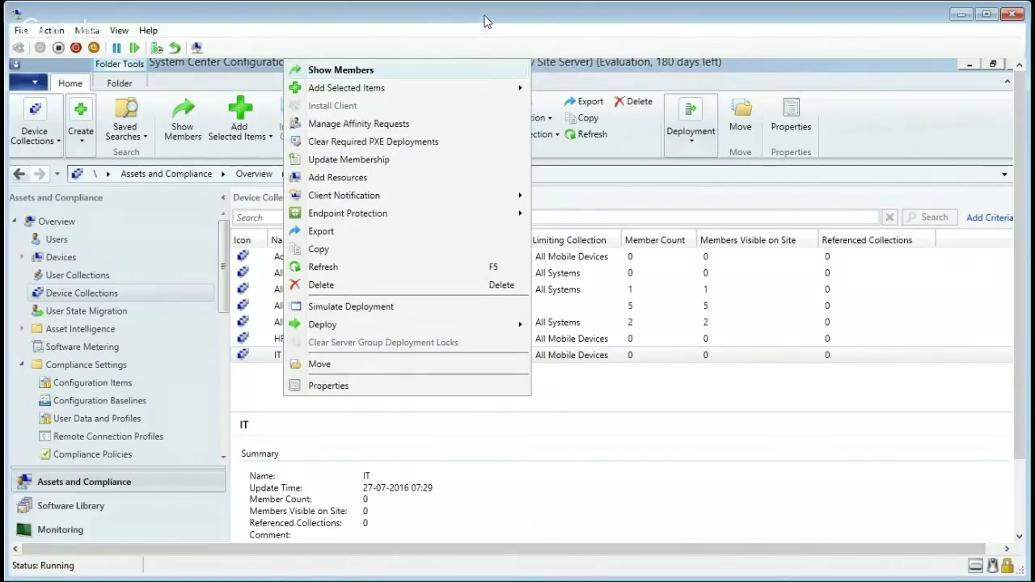
pyautogui.press('ctrl+alt+Break')
pyautogui.click(639, 431)
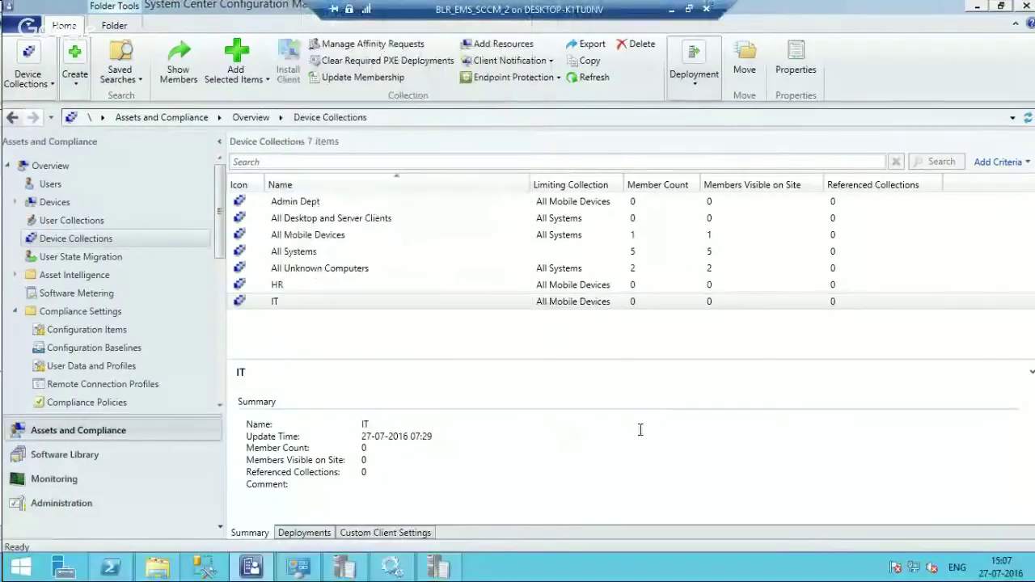
pyautogui.rightClick(294, 302)
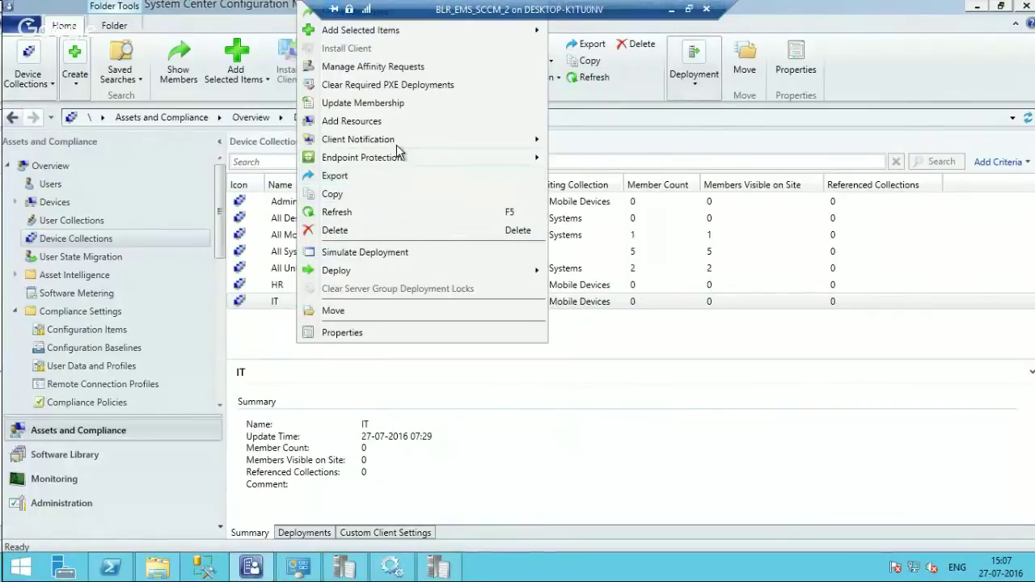
pyautogui.click(402, 109)
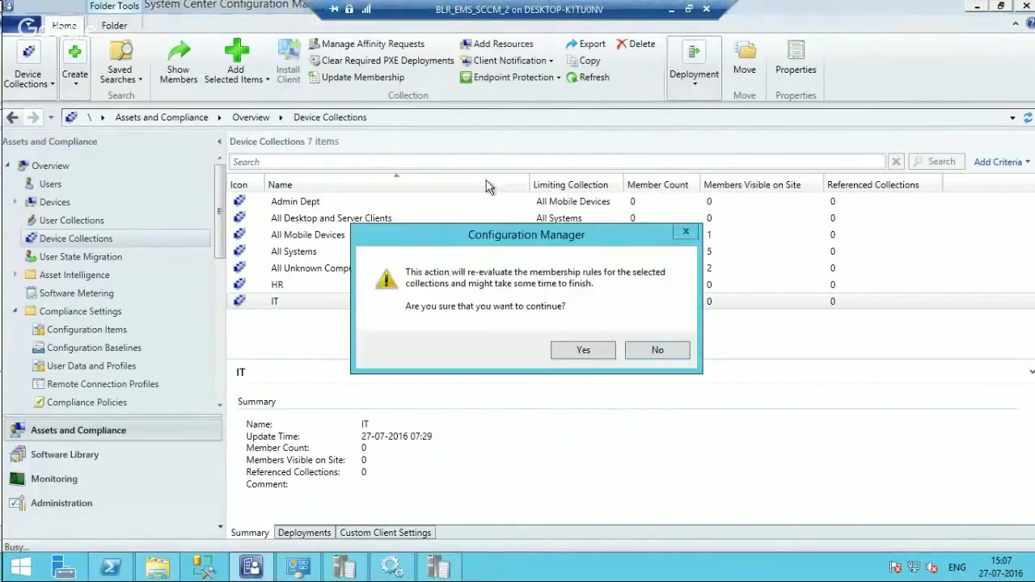
pyautogui.click(577, 349)
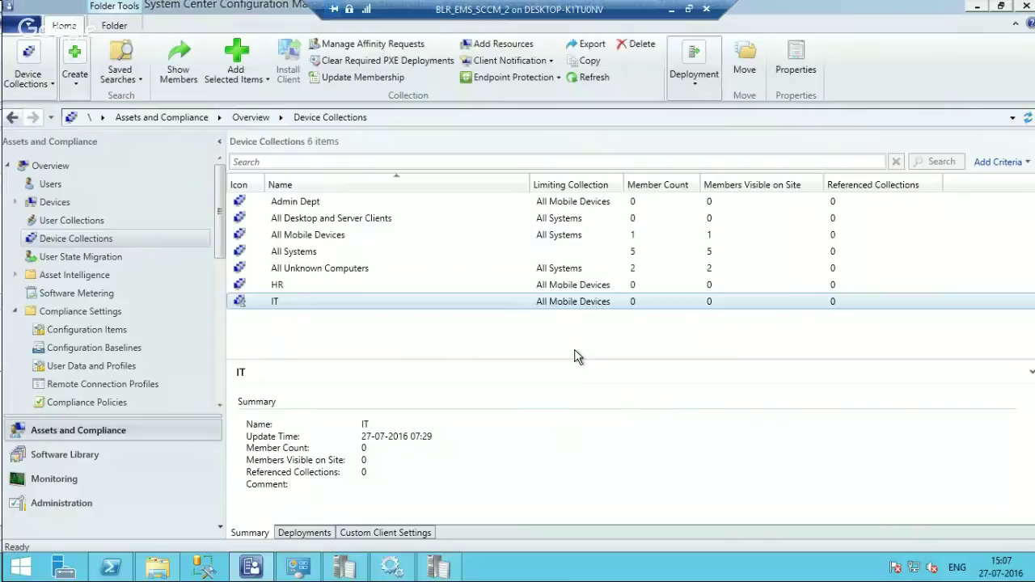
pyautogui.click(271, 306)
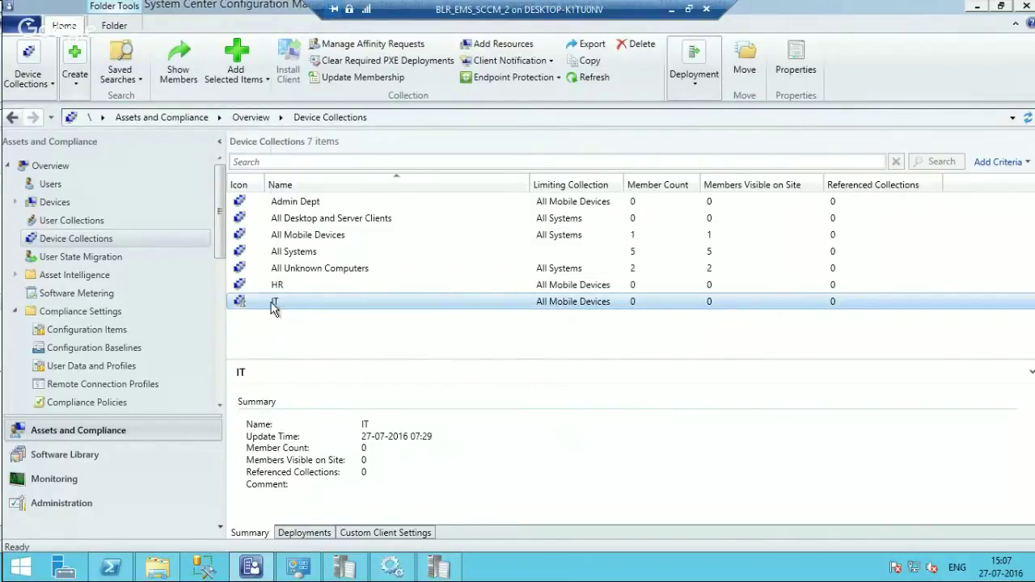
pyautogui.rightClick(272, 307)
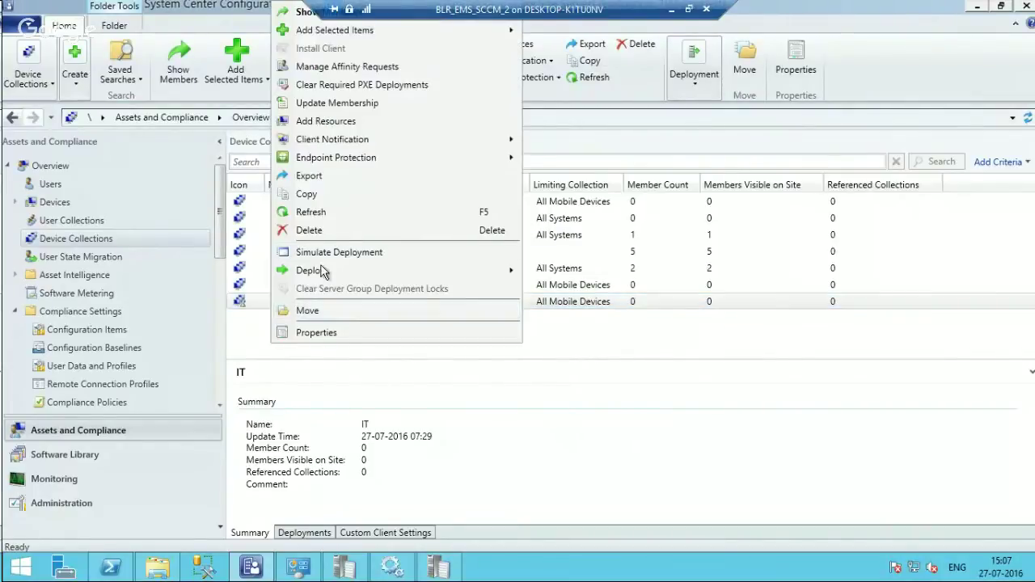
pyautogui.click(336, 211)
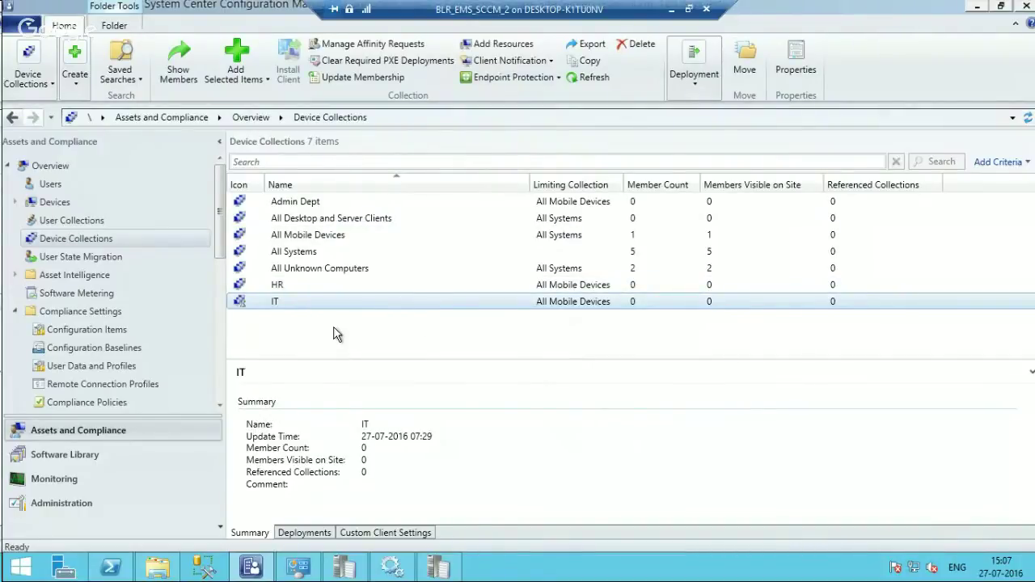
# - Check the Android mobile device in the devices list and view its Change Category dialog without applying a change
pyautogui.click(48, 204)
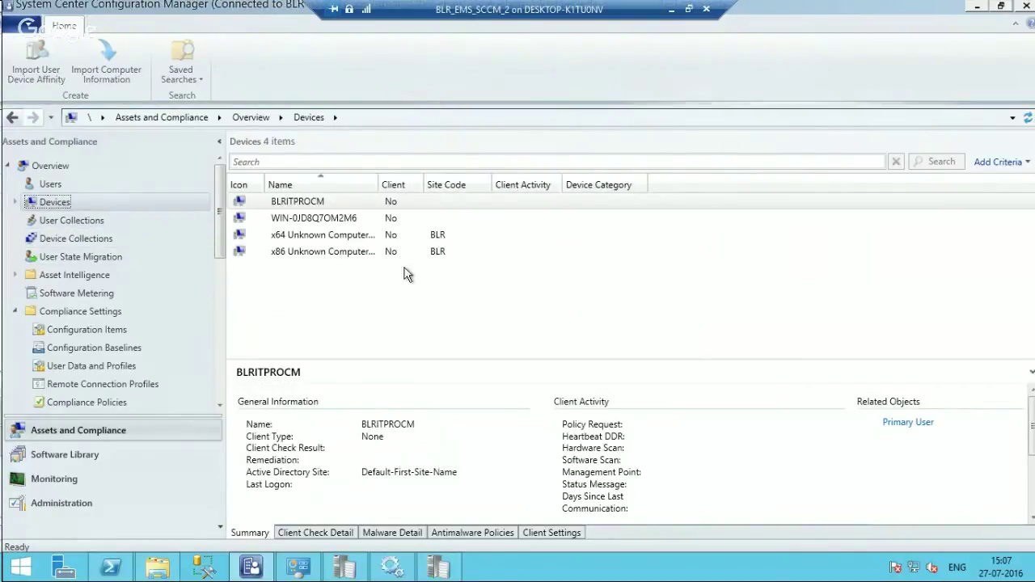
pyautogui.click(490, 220)
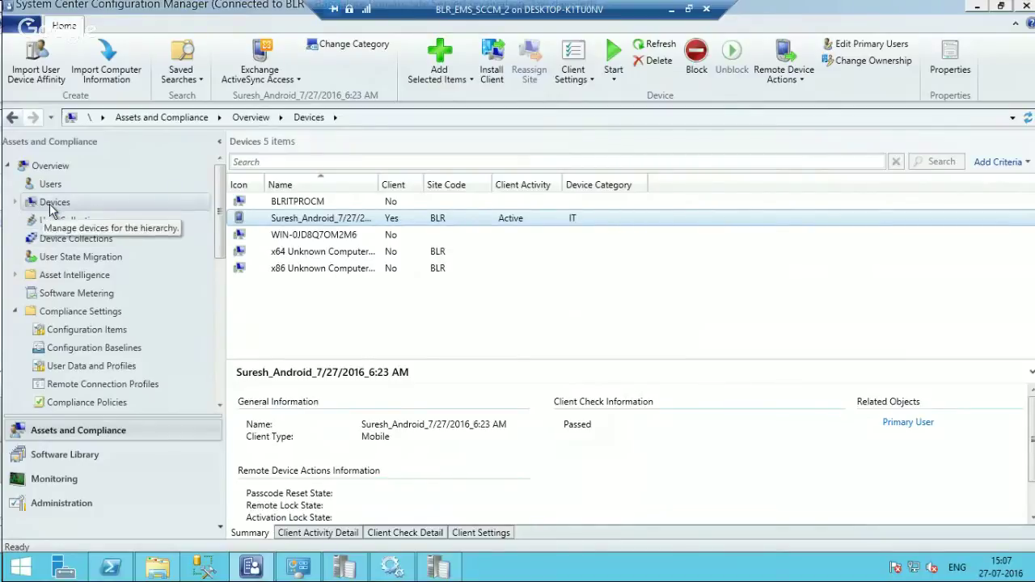
pyautogui.click(347, 45)
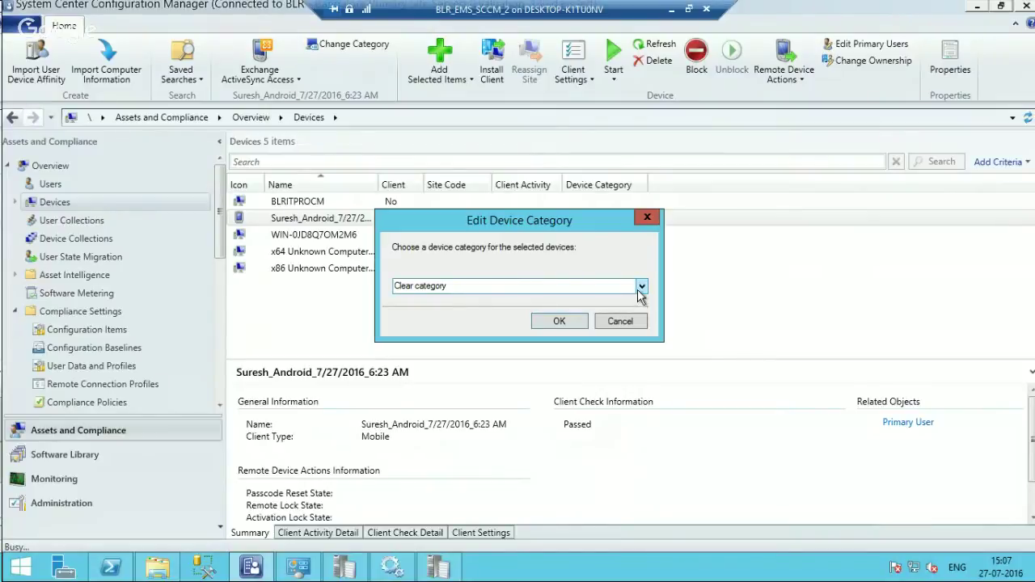
pyautogui.click(621, 322)
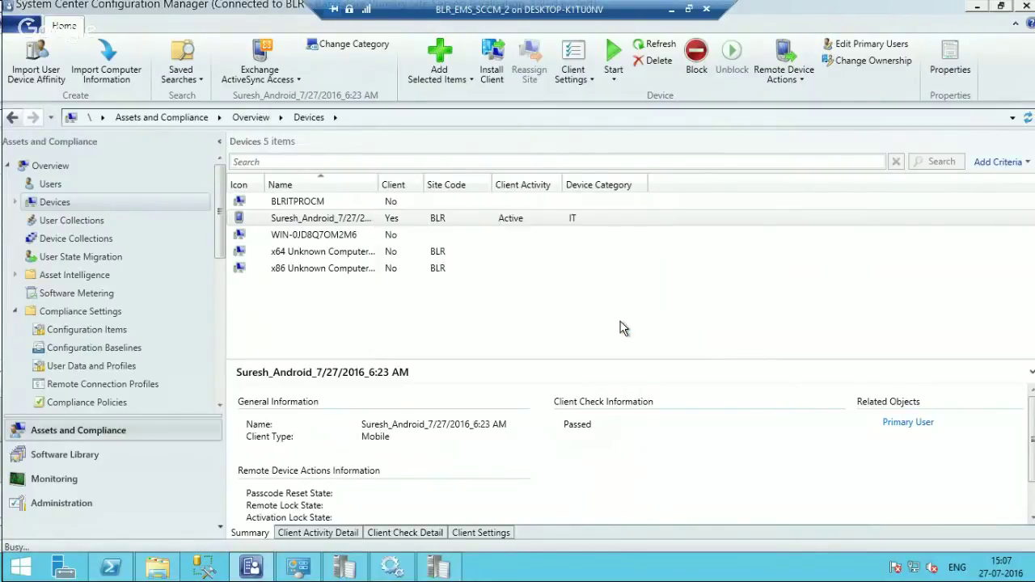
# - Check the IT device collection's member count and show the devices that belong to it
pyautogui.click(42, 245)
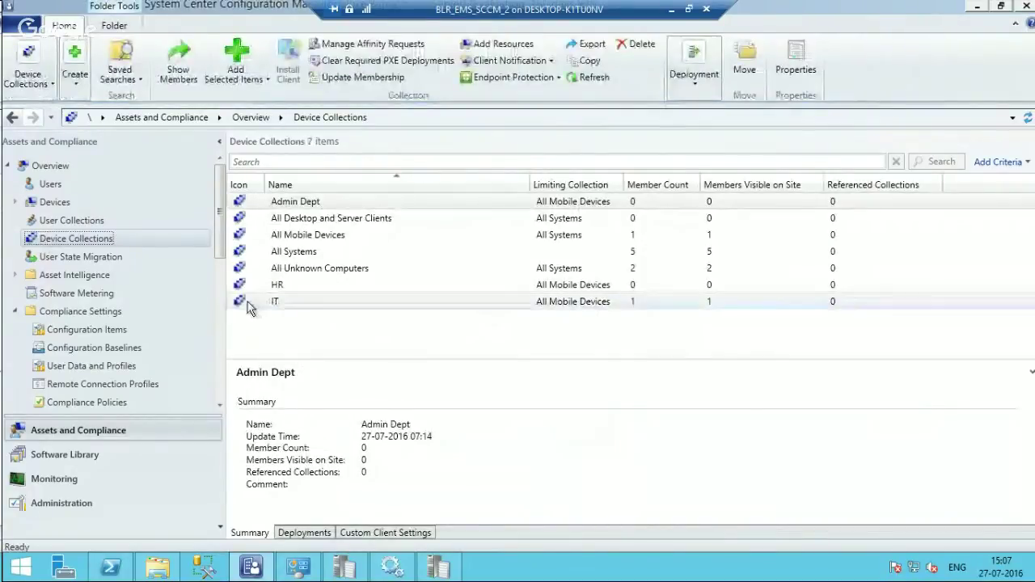
pyautogui.click(253, 306)
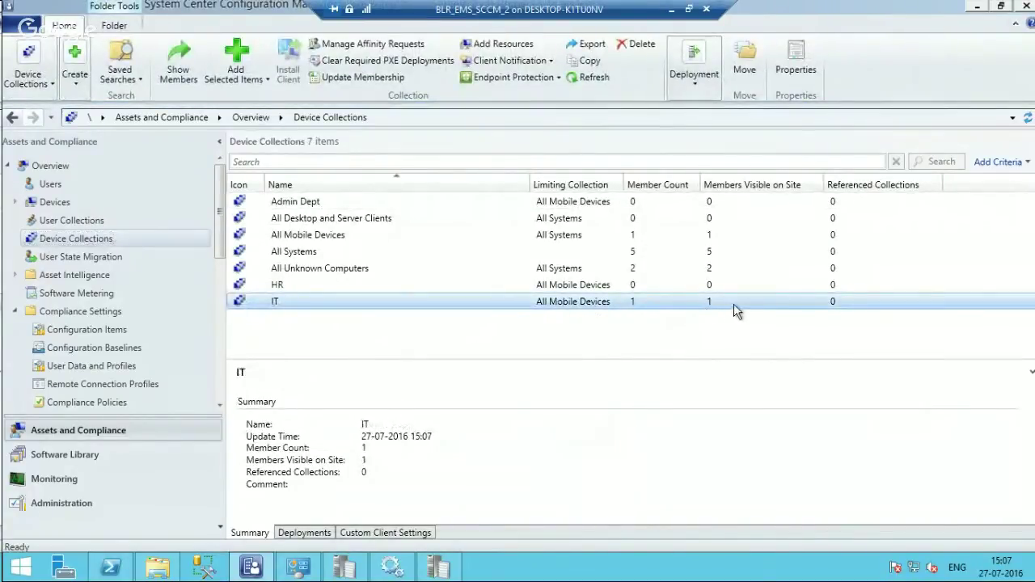
pyautogui.doubleClick(341, 301)
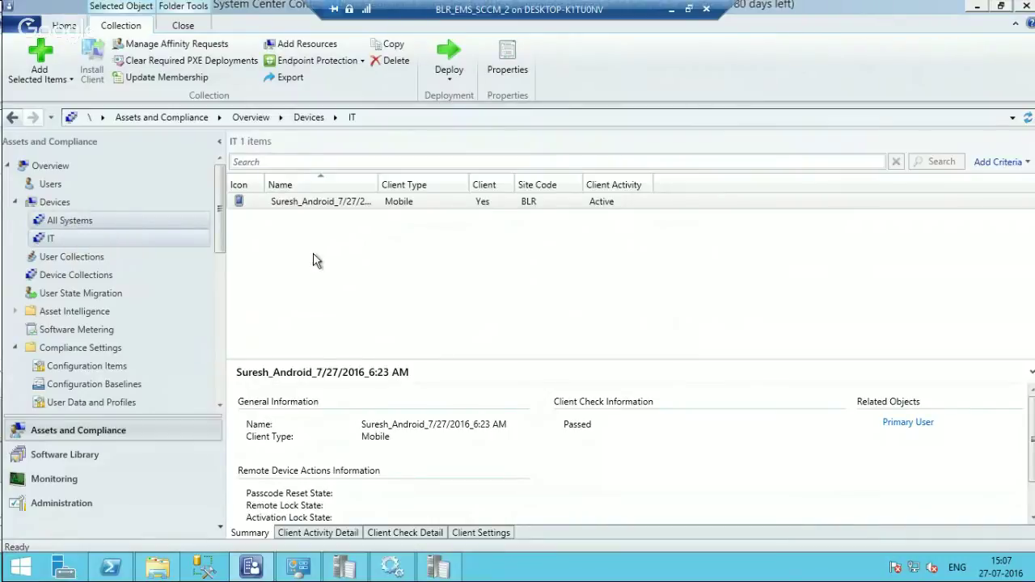
# - Change the device category of the Android mobile device to HR
pyautogui.click(54, 203)
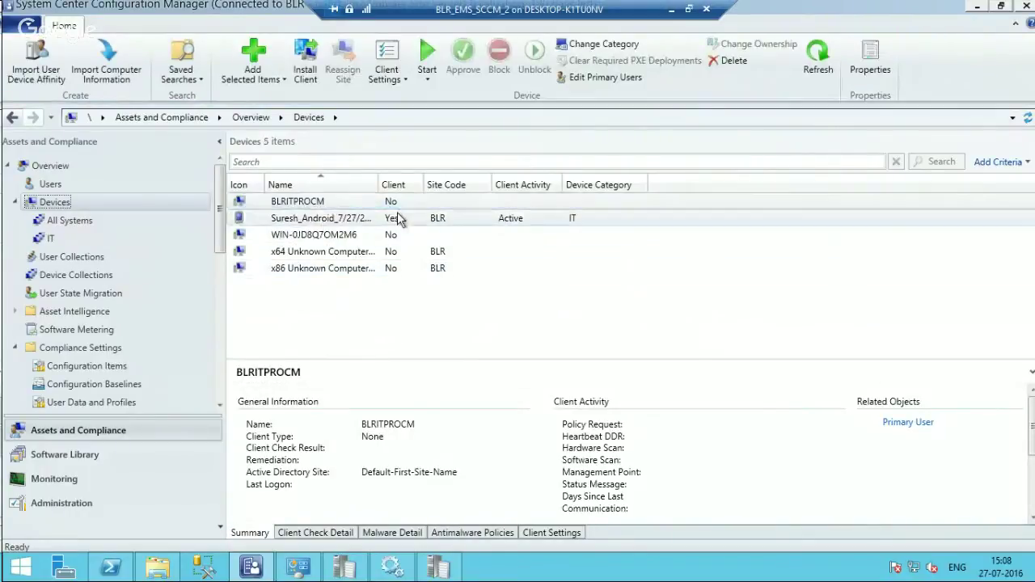
pyautogui.click(397, 214)
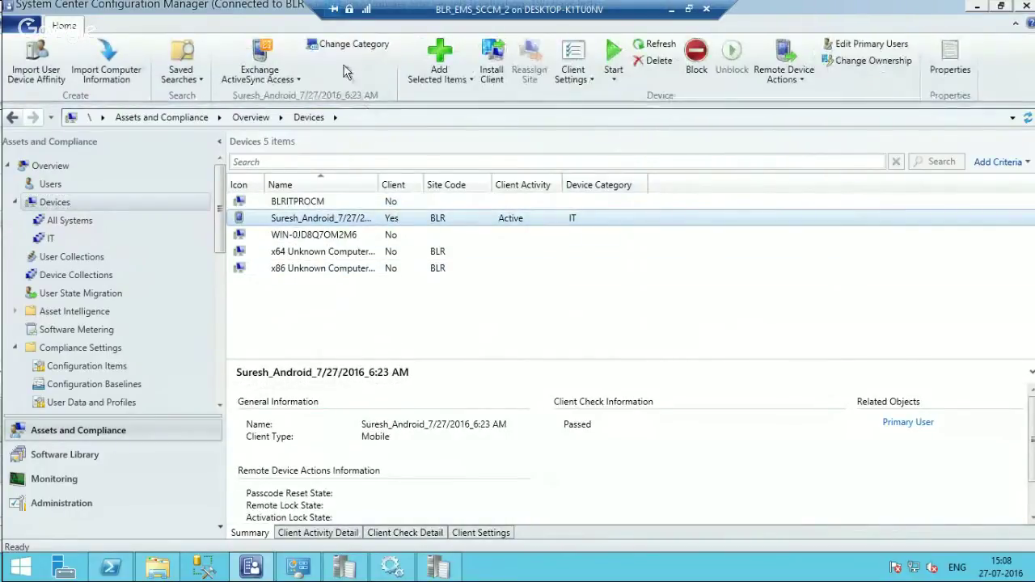
pyautogui.click(348, 43)
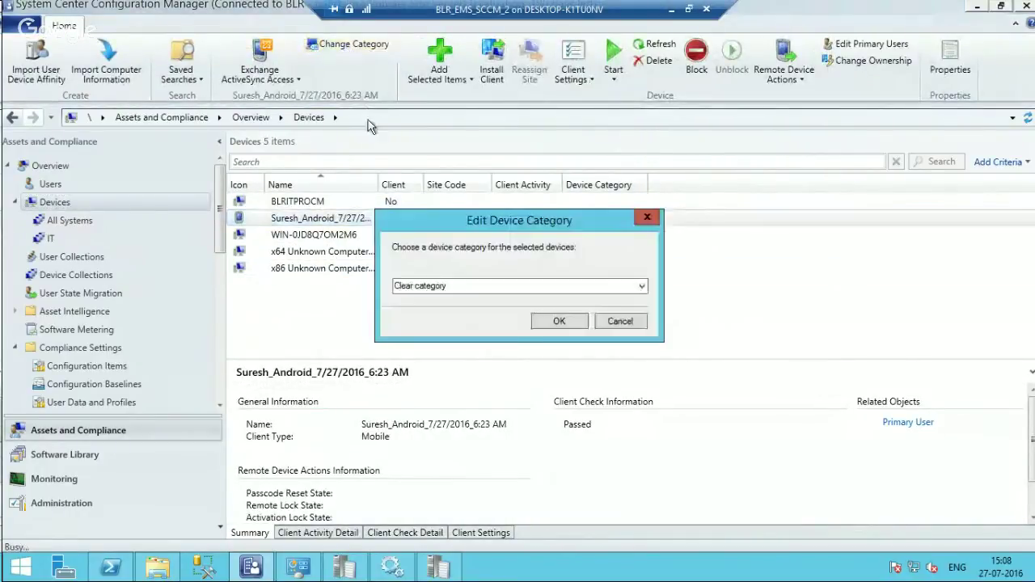
pyautogui.click(575, 288)
pyautogui.click(641, 286)
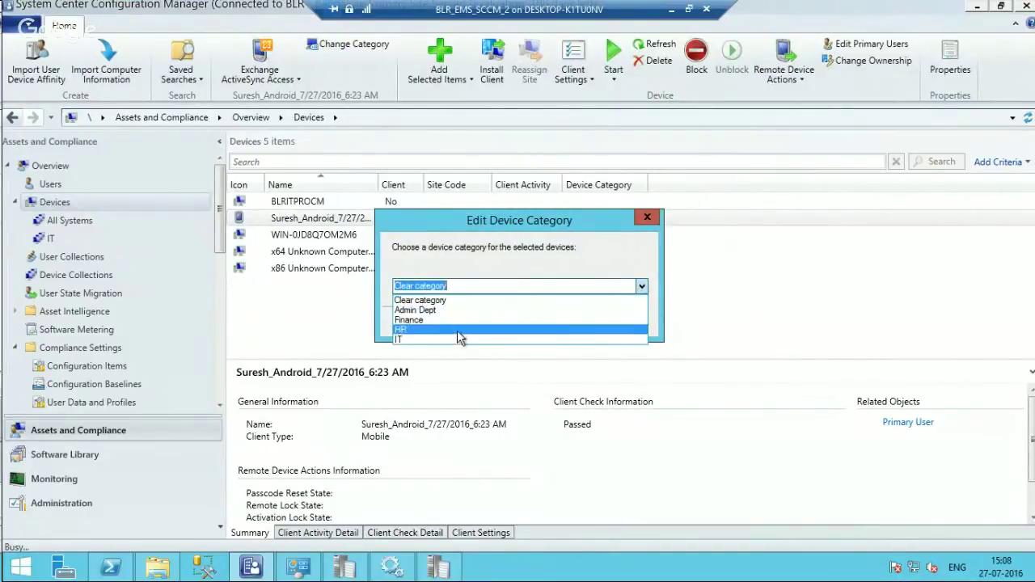
pyautogui.click(455, 337)
pyautogui.click(631, 286)
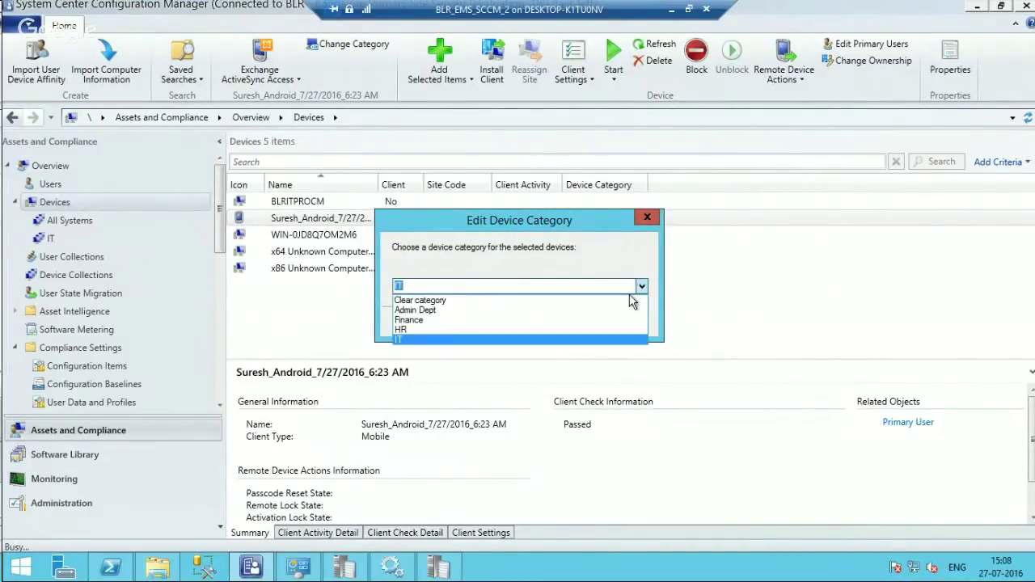
pyautogui.click(555, 338)
pyautogui.click(553, 322)
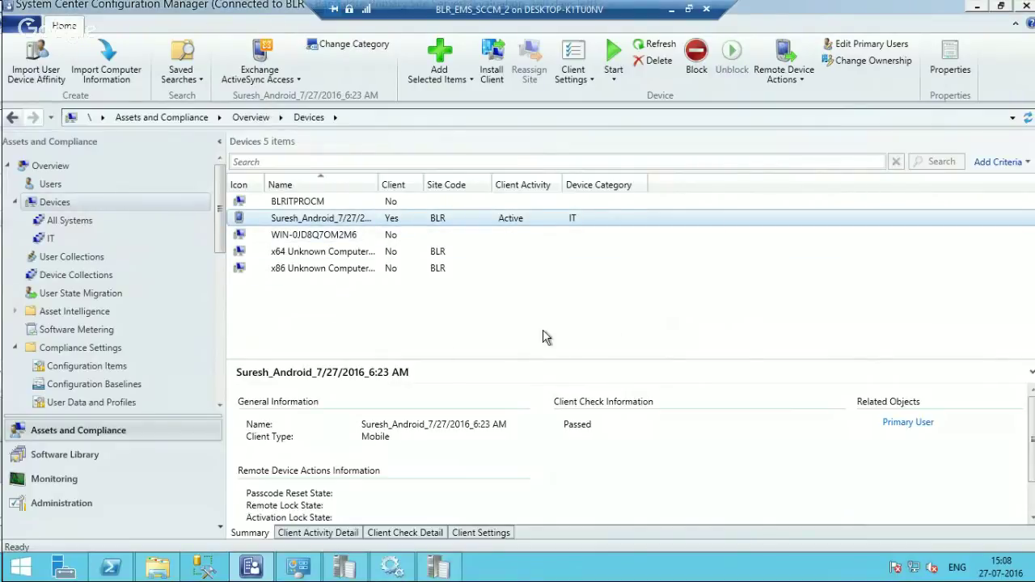
# - Add the Device Category column to the All Systems device list
pyautogui.click(473, 324)
pyautogui.rightClick(473, 326)
pyautogui.click(291, 348)
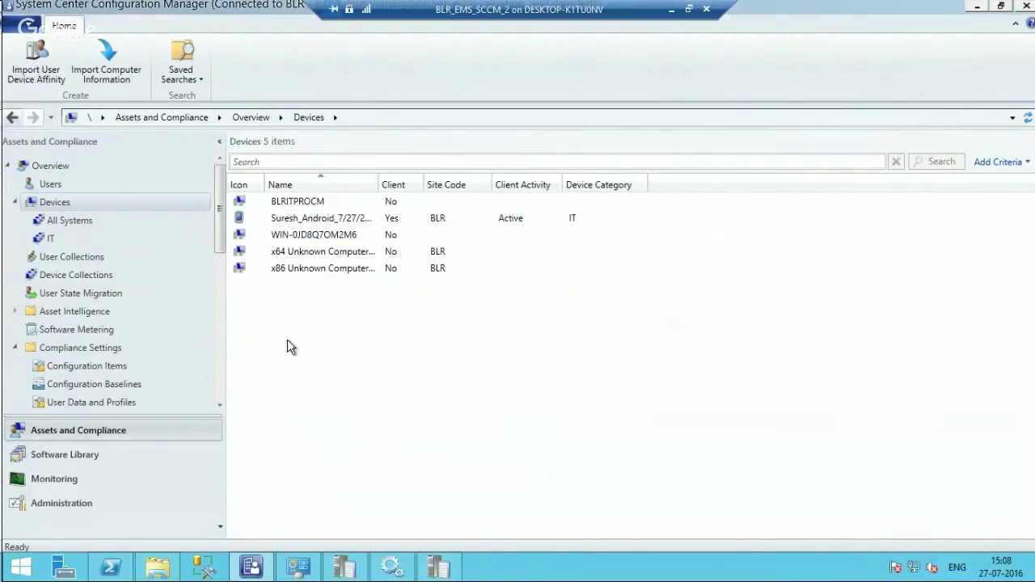
pyautogui.click(71, 224)
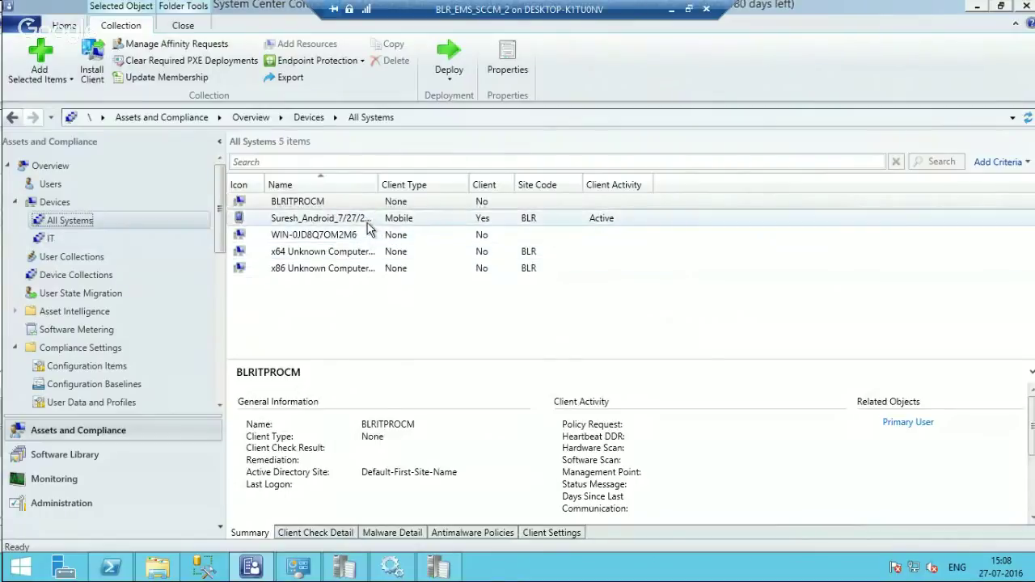
pyautogui.rightClick(683, 185)
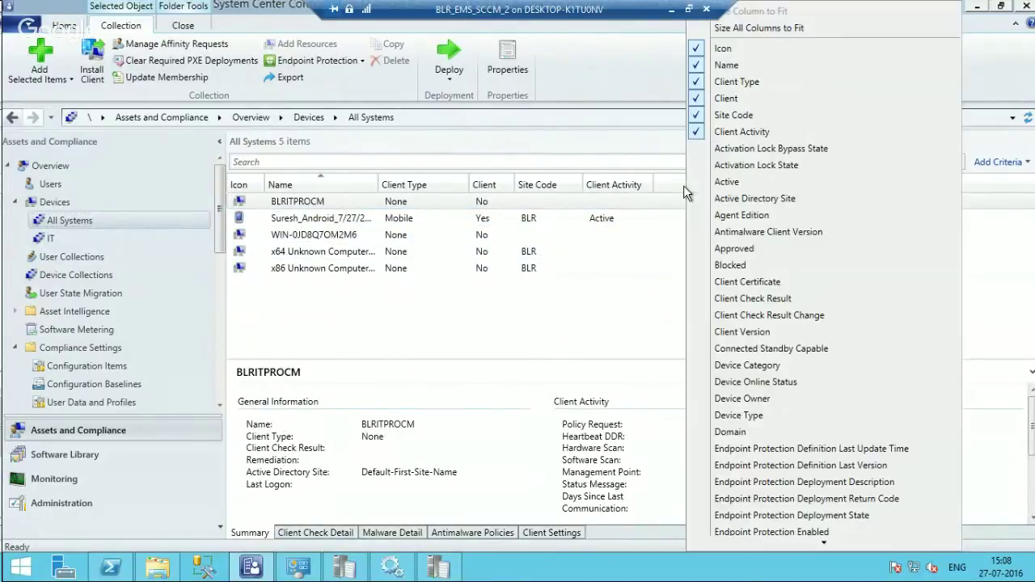
pyautogui.click(781, 366)
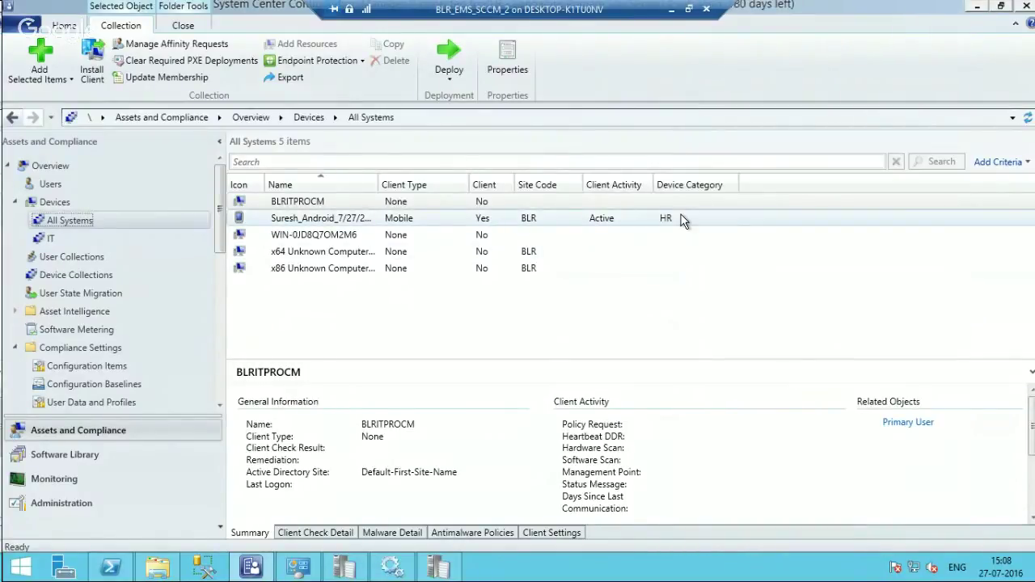
# - Update the membership of the HR device collection, confirming the re-evaluation of its membership rules
pyautogui.click(81, 276)
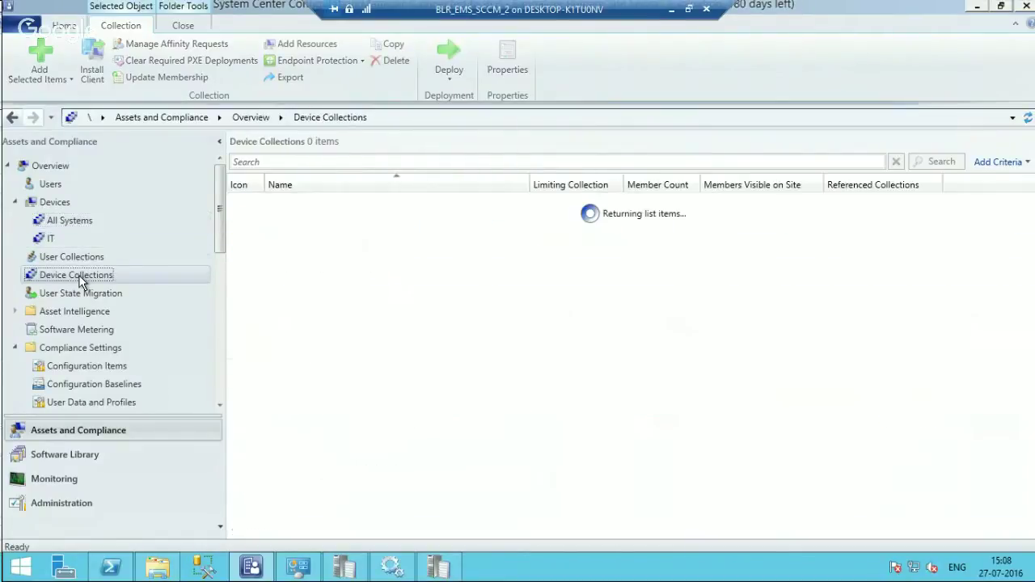
pyautogui.rightClick(337, 330)
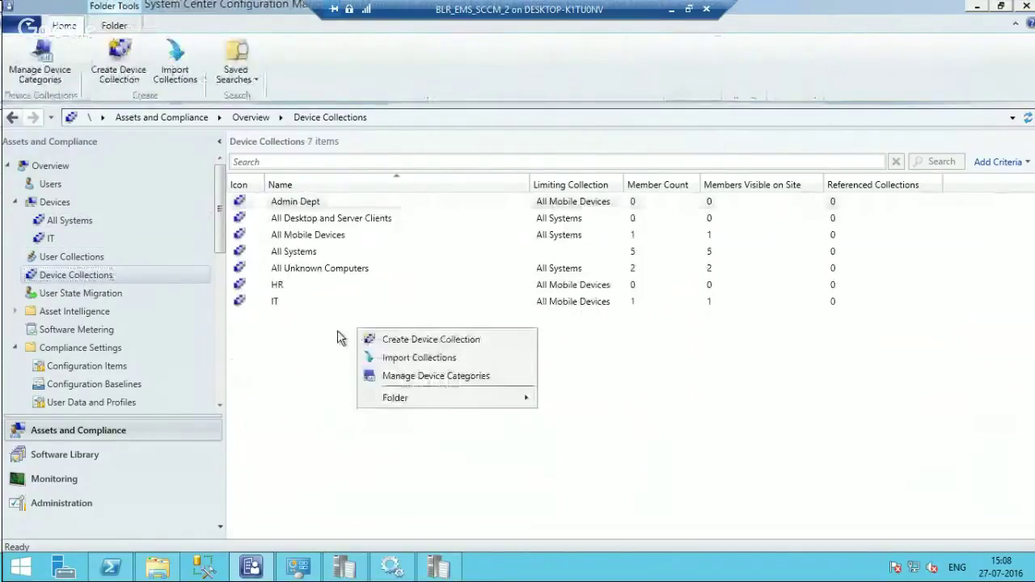
pyautogui.click(268, 289)
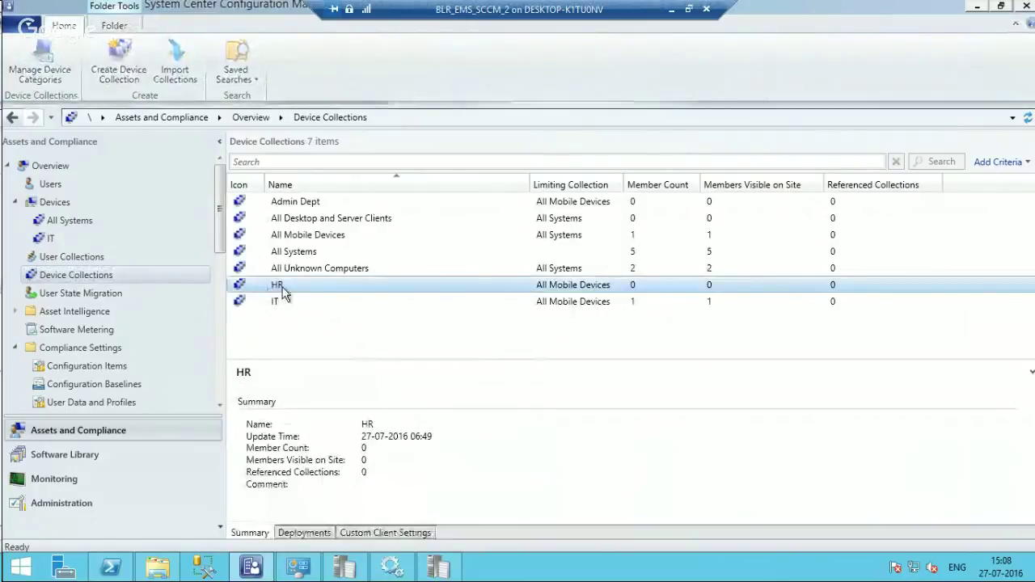
pyautogui.rightClick(282, 289)
pyautogui.click(354, 103)
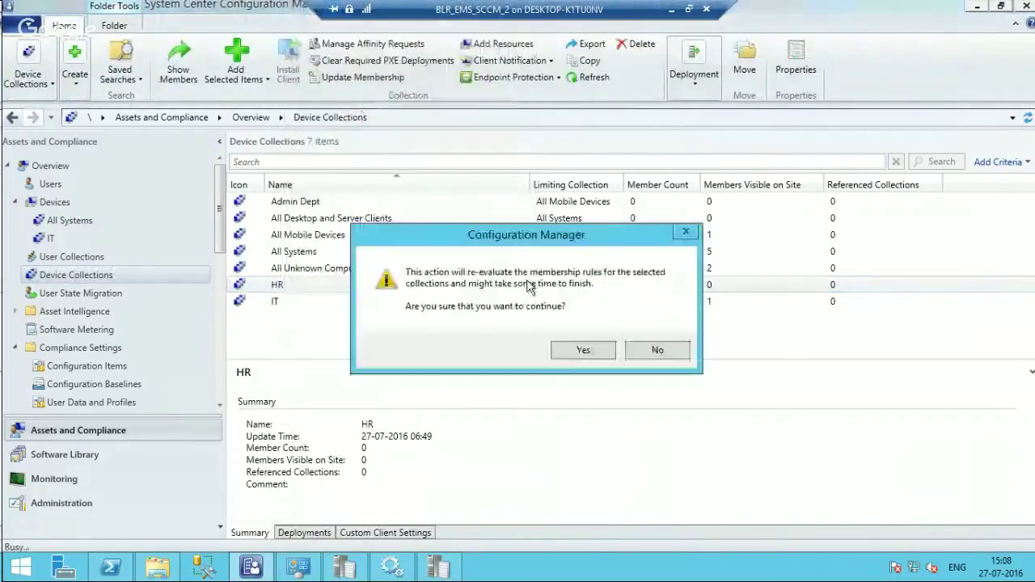
pyautogui.click(564, 354)
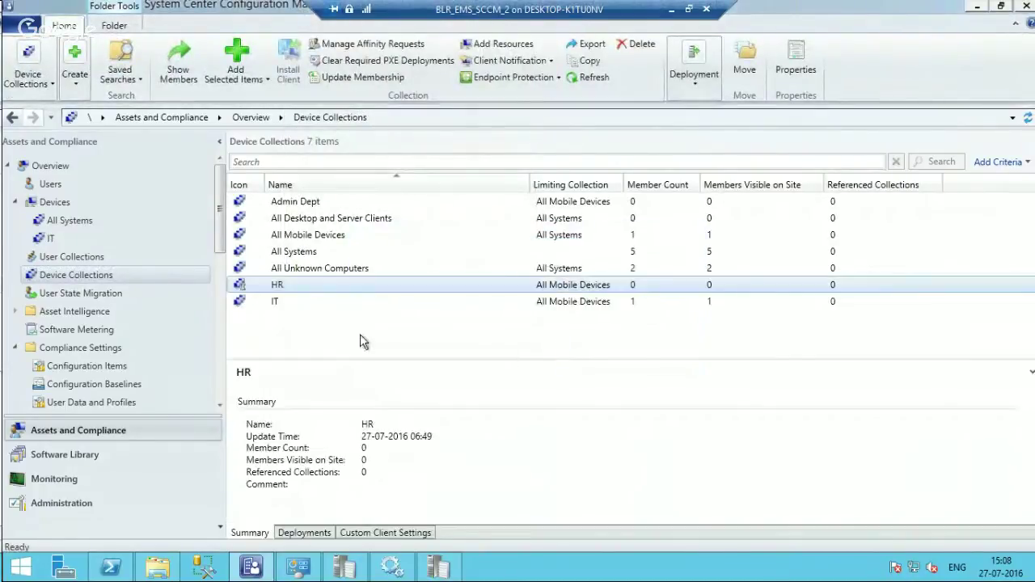
# - Refresh the HR device collection and show the devices that belong to it
pyautogui.rightClick(317, 286)
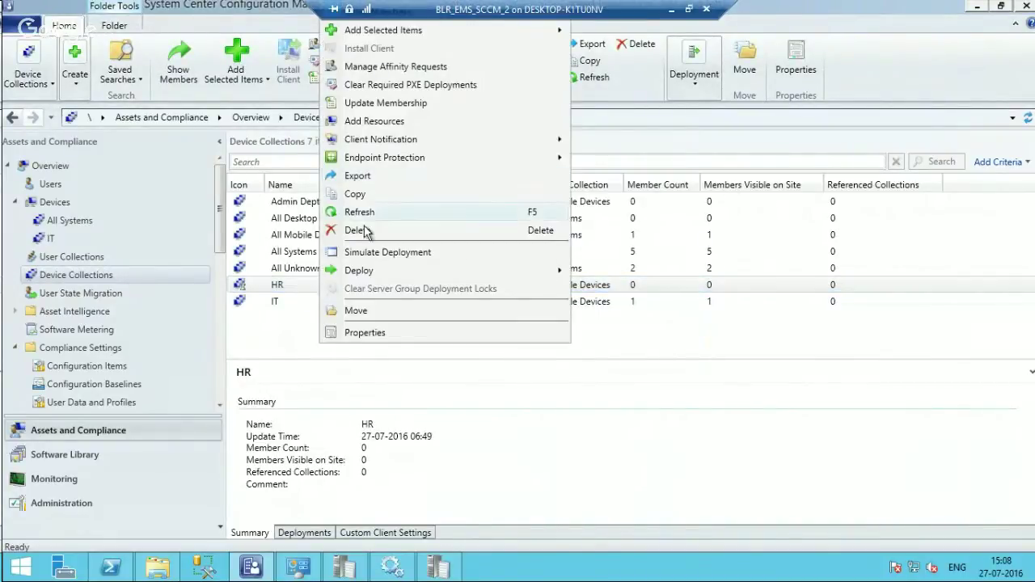
pyautogui.click(371, 210)
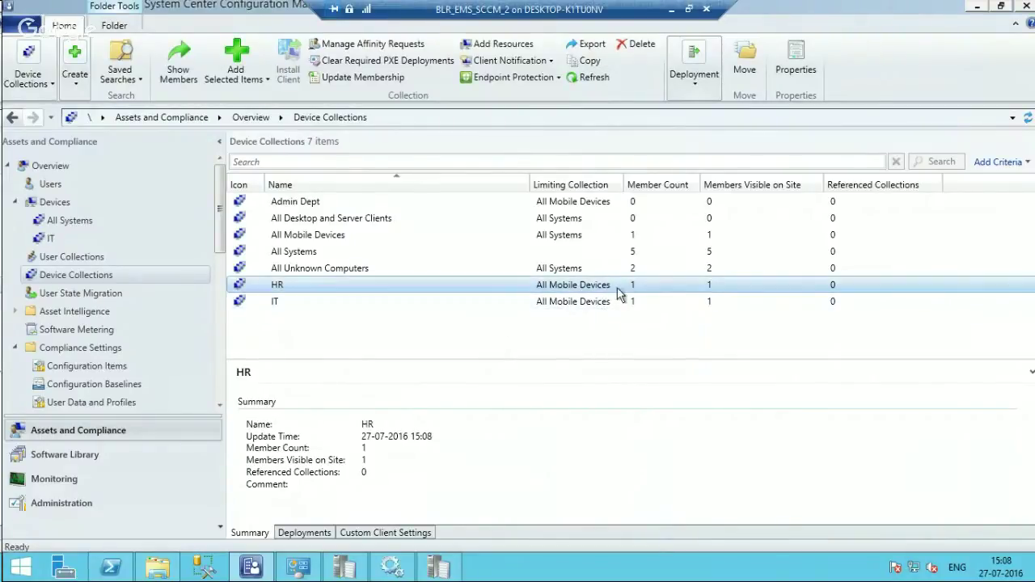
pyautogui.doubleClick(509, 291)
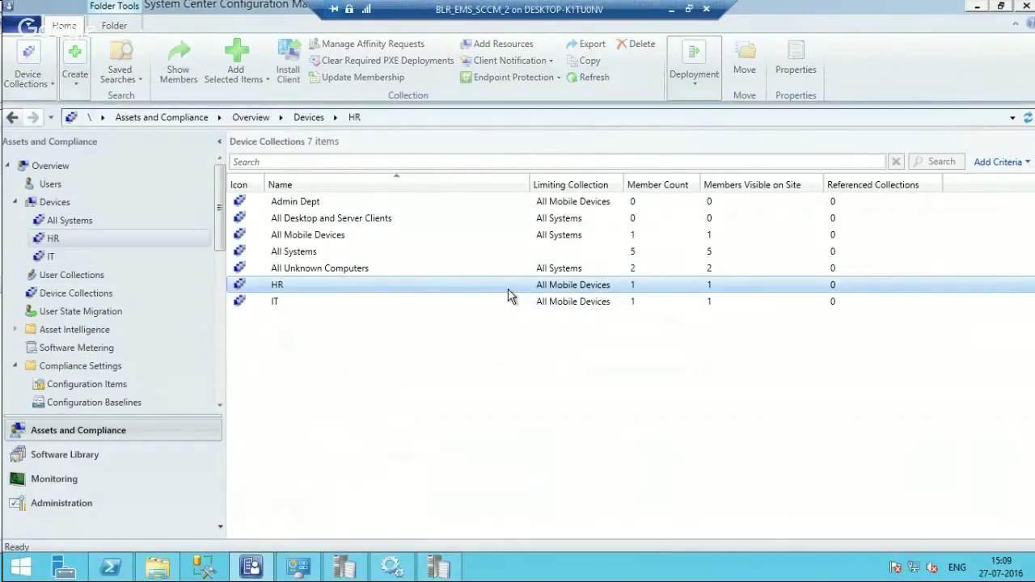